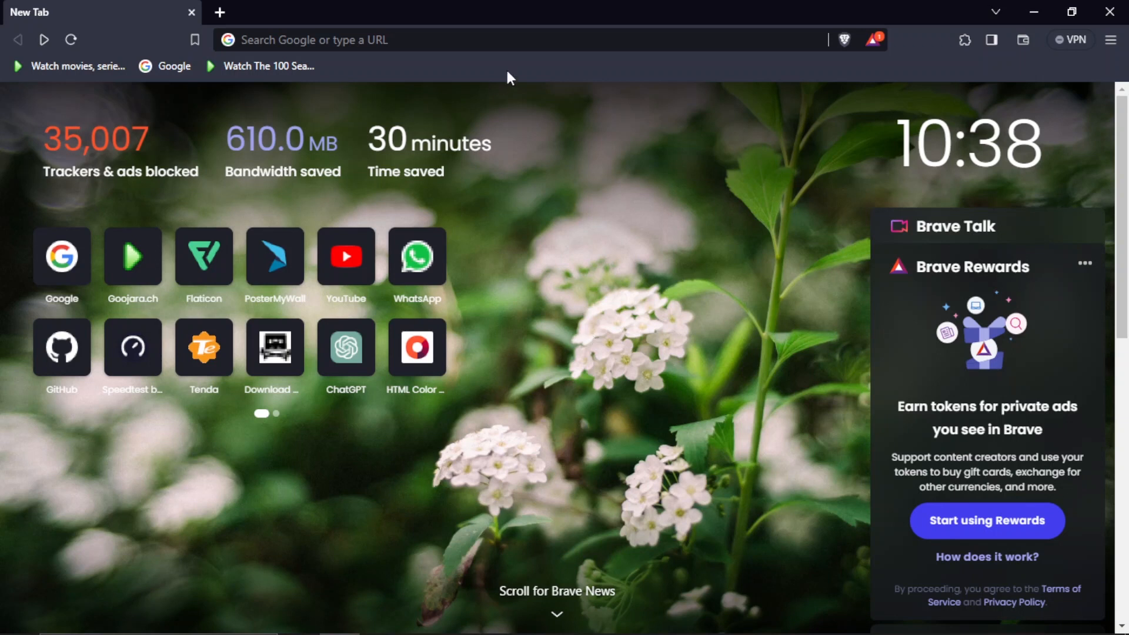
# Search the web for "github", open the GitHub home page and go to its account sign-up form
pyautogui.click(487, 43)
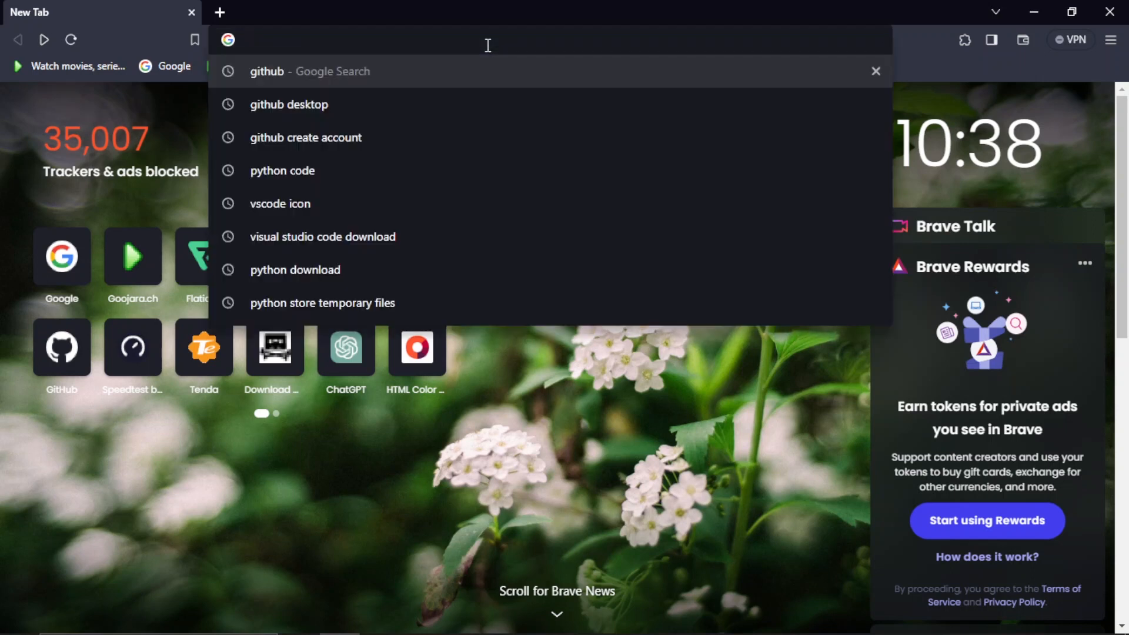
pyautogui.write('github')
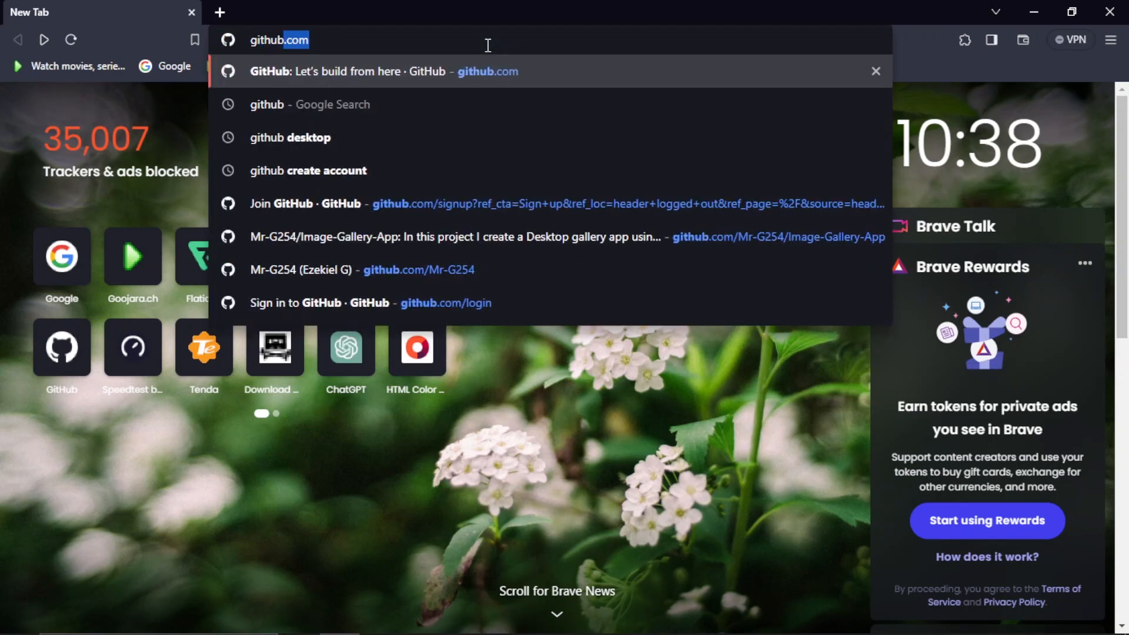
pyautogui.press('Delete')
pyautogui.press('Return')
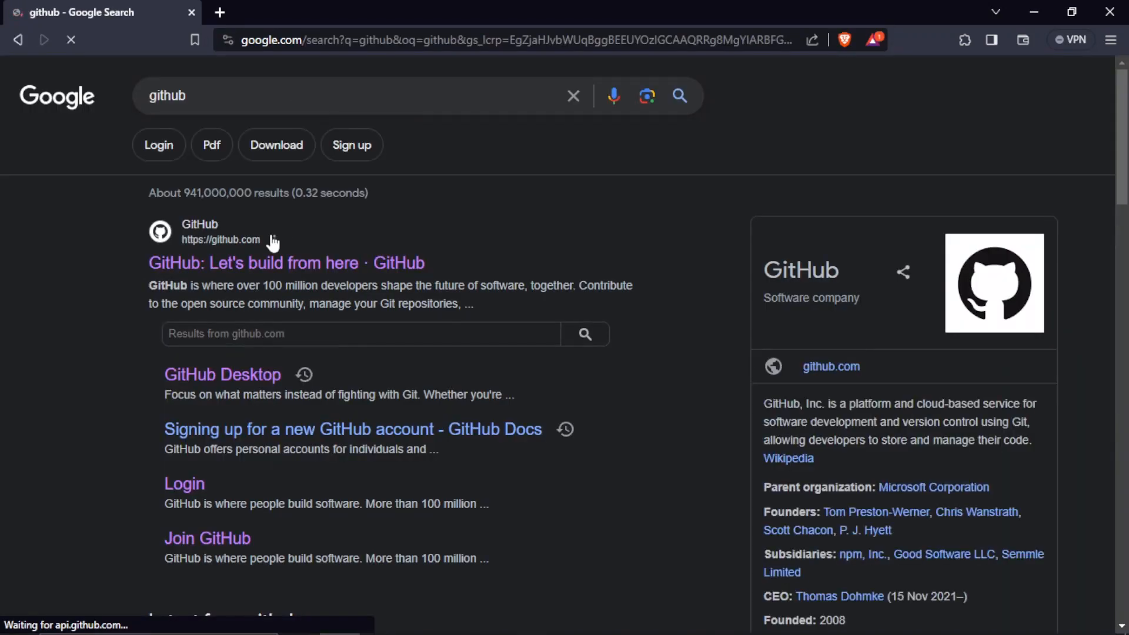
pyautogui.click(252, 263)
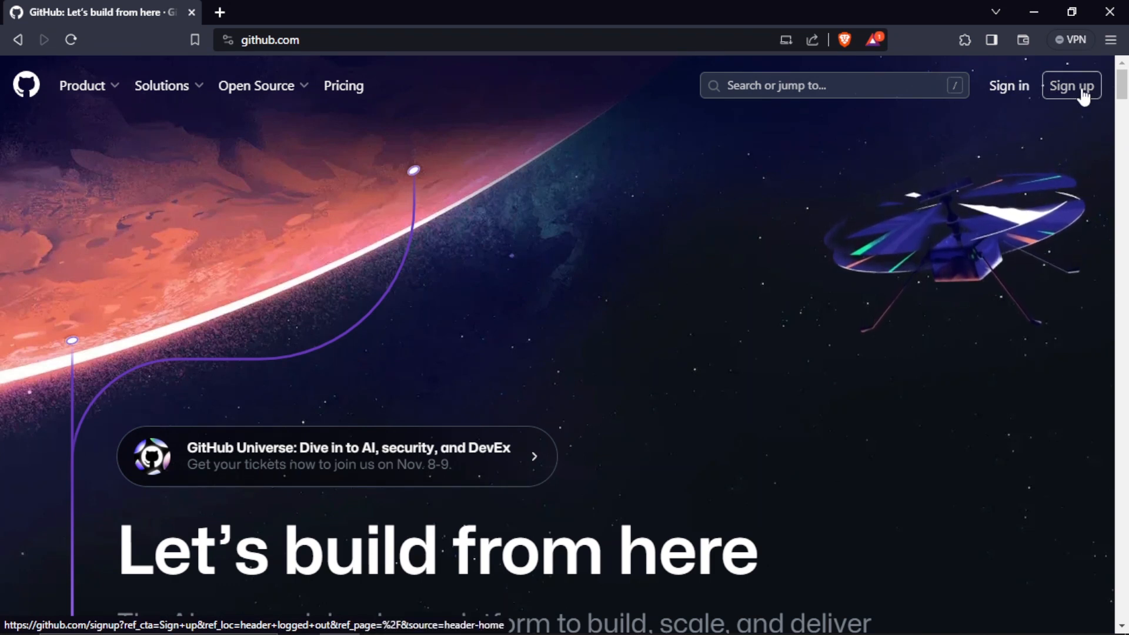
pyautogui.click(1082, 91)
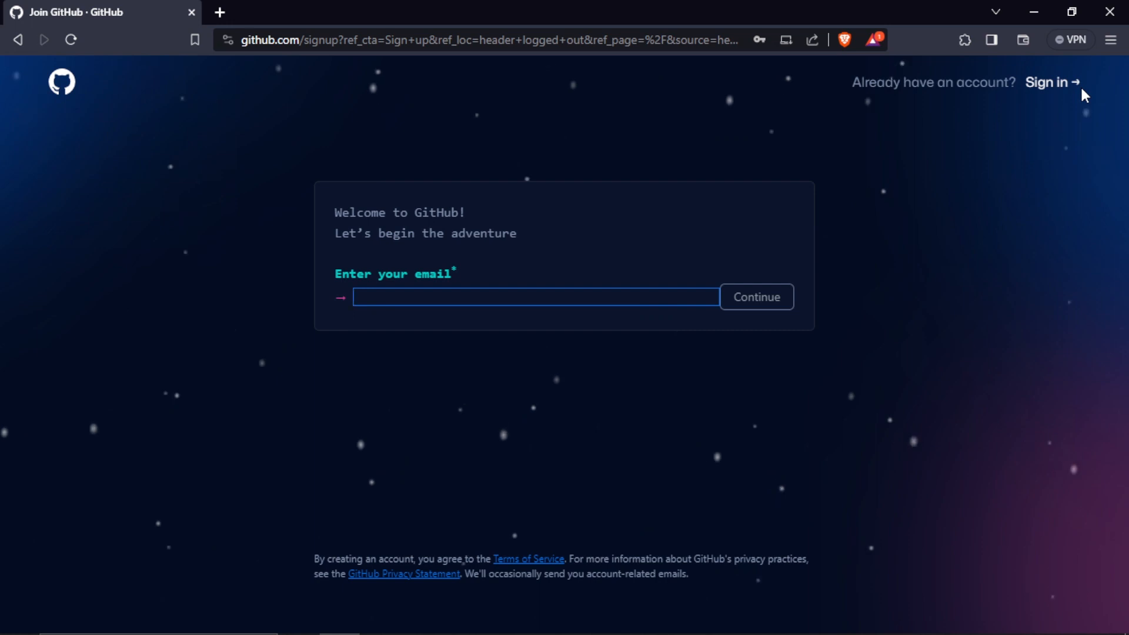
# Search for "github desktop" in a new browser tab and open the desktop.github.com page
pyautogui.click(223, 12)
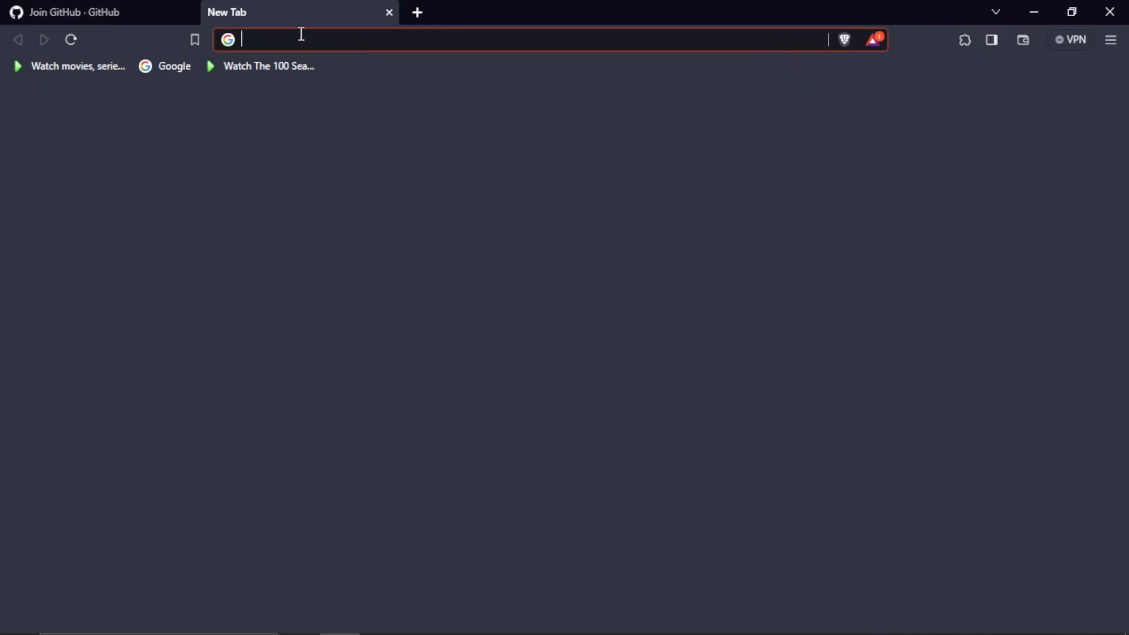
pyautogui.write('gitu')
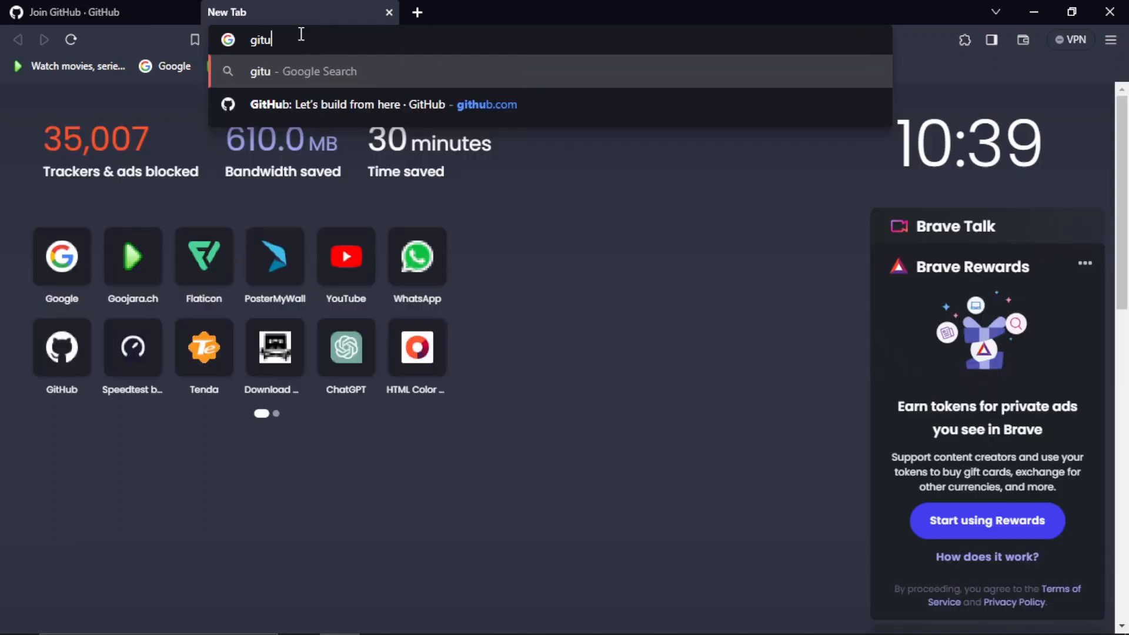
pyautogui.press('BackSpace')
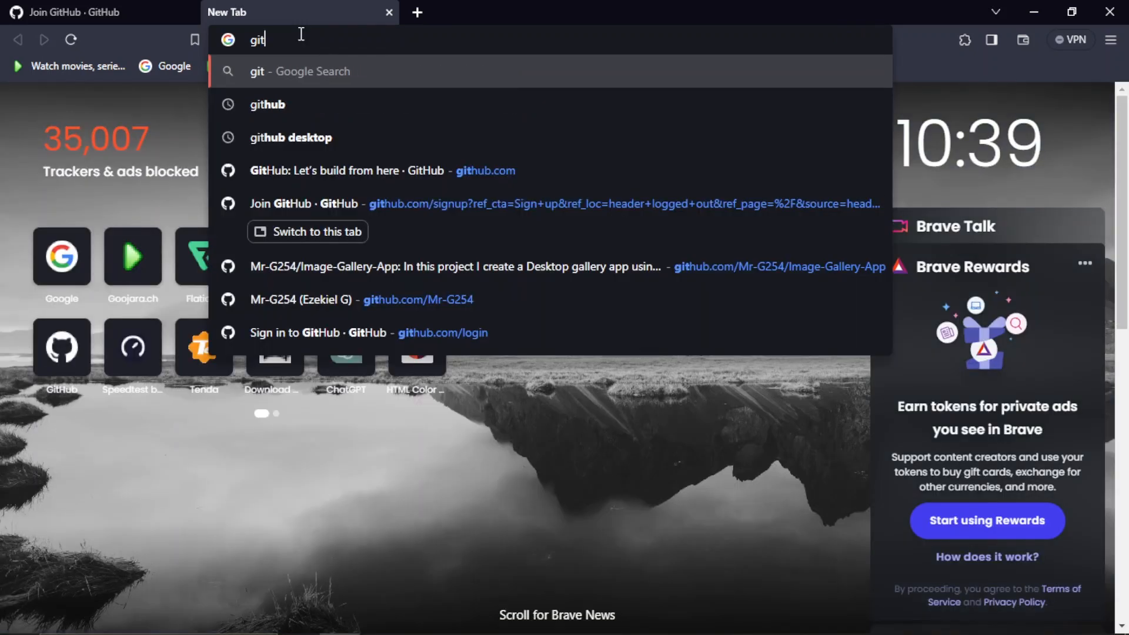
pyautogui.write('hub')
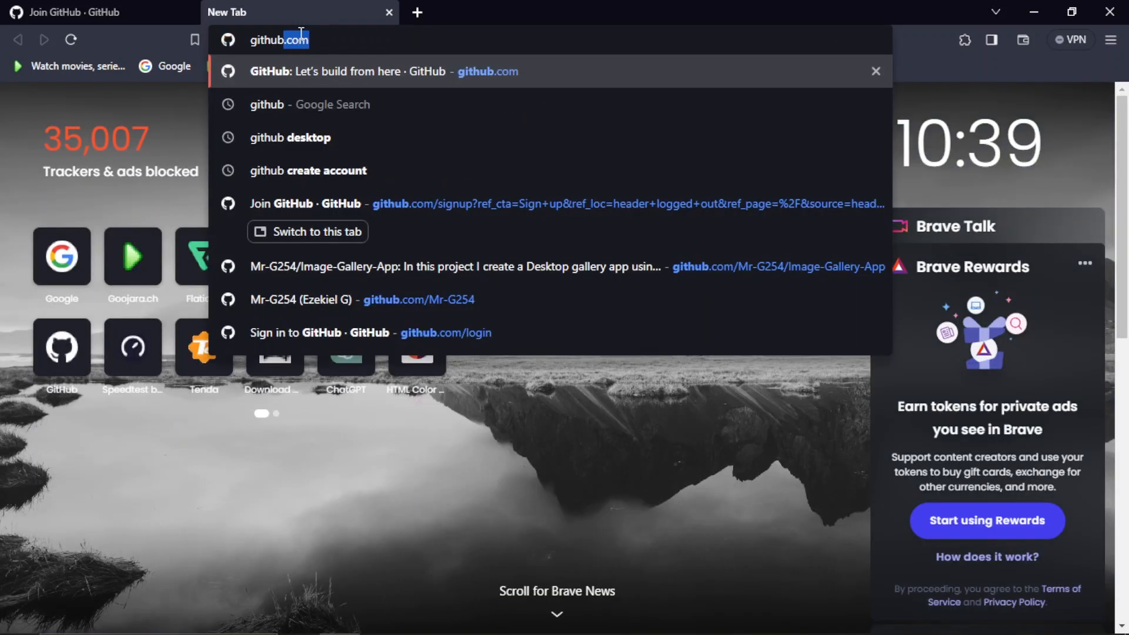
pyautogui.click(323, 134)
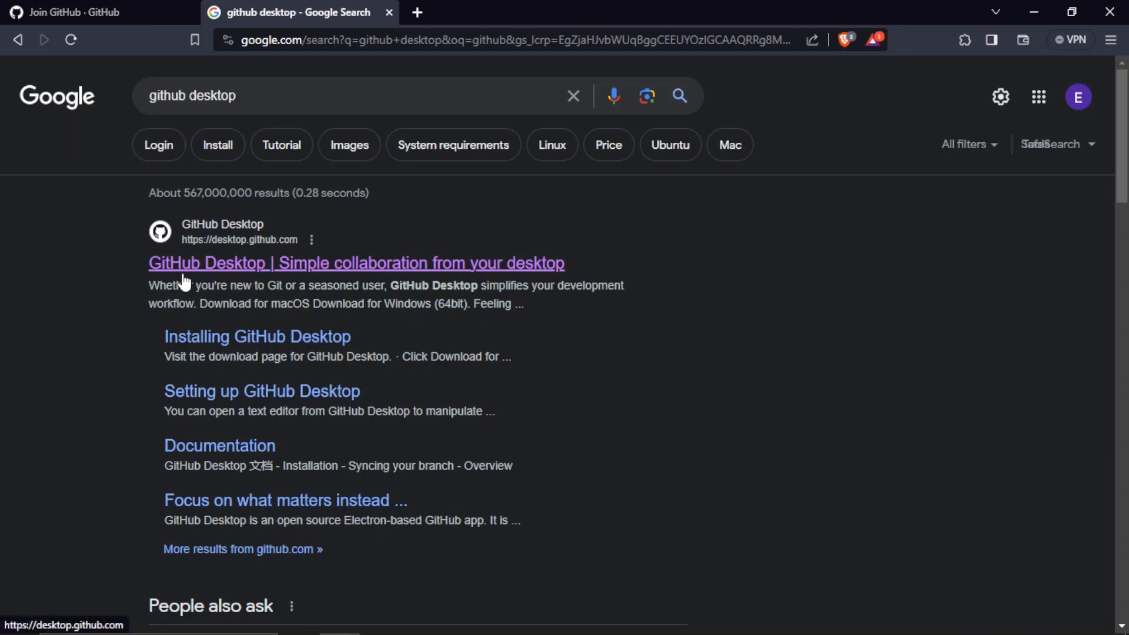
pyautogui.click(245, 264)
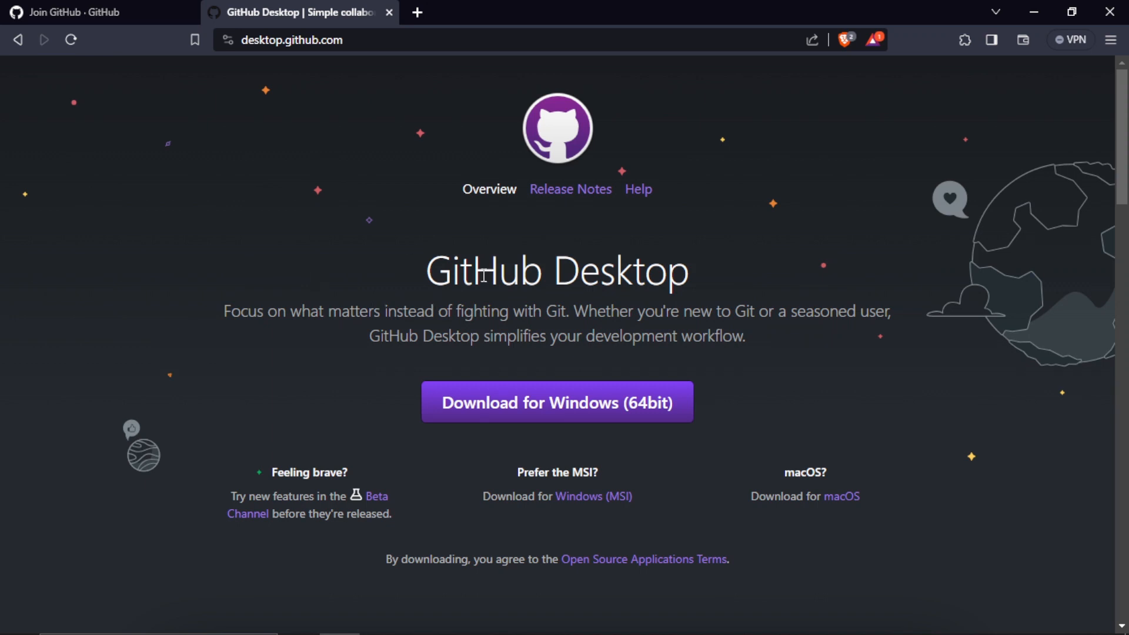
# Try to download GitHub Desktop for Windows (64bit), then cancel the duplicate download
pyautogui.click(17, 39)
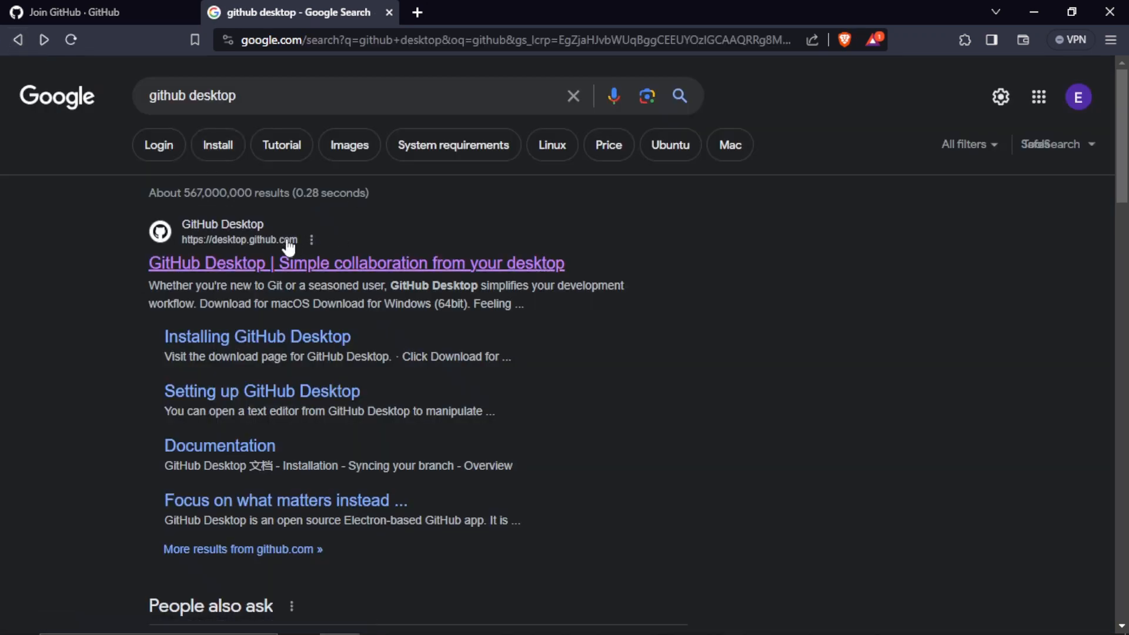
pyautogui.click(247, 264)
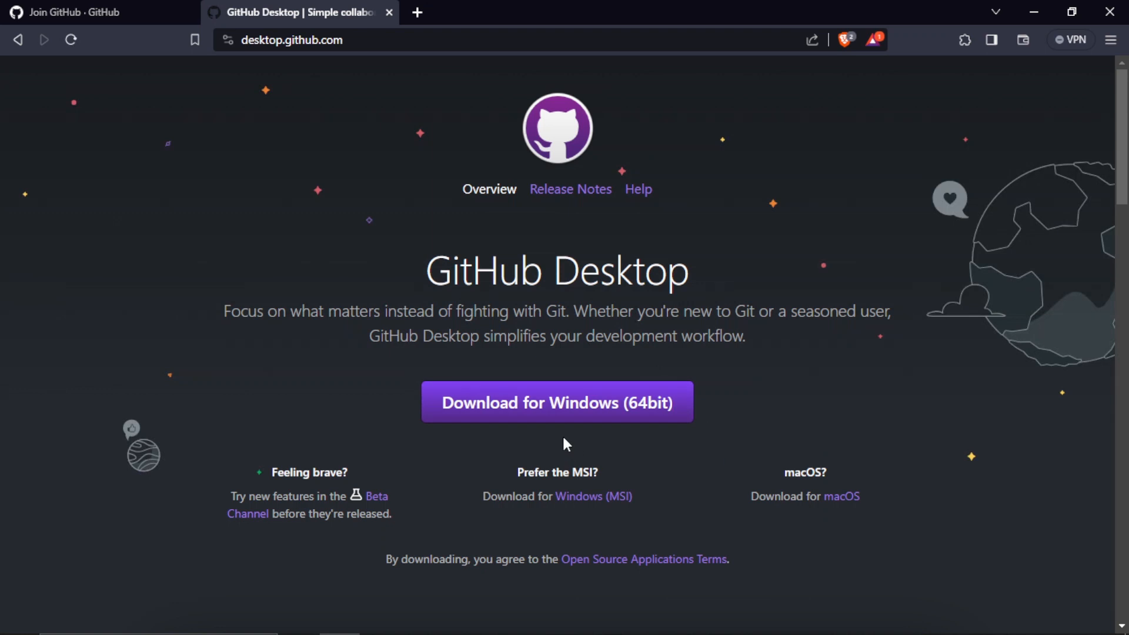
pyautogui.click(542, 409)
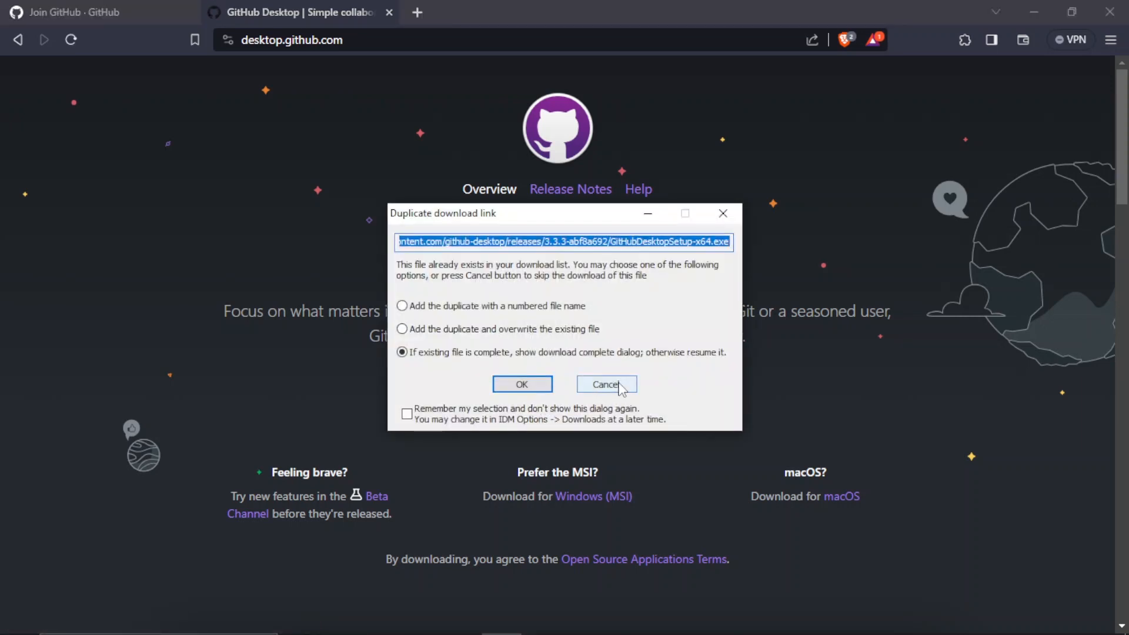
pyautogui.click(606, 384)
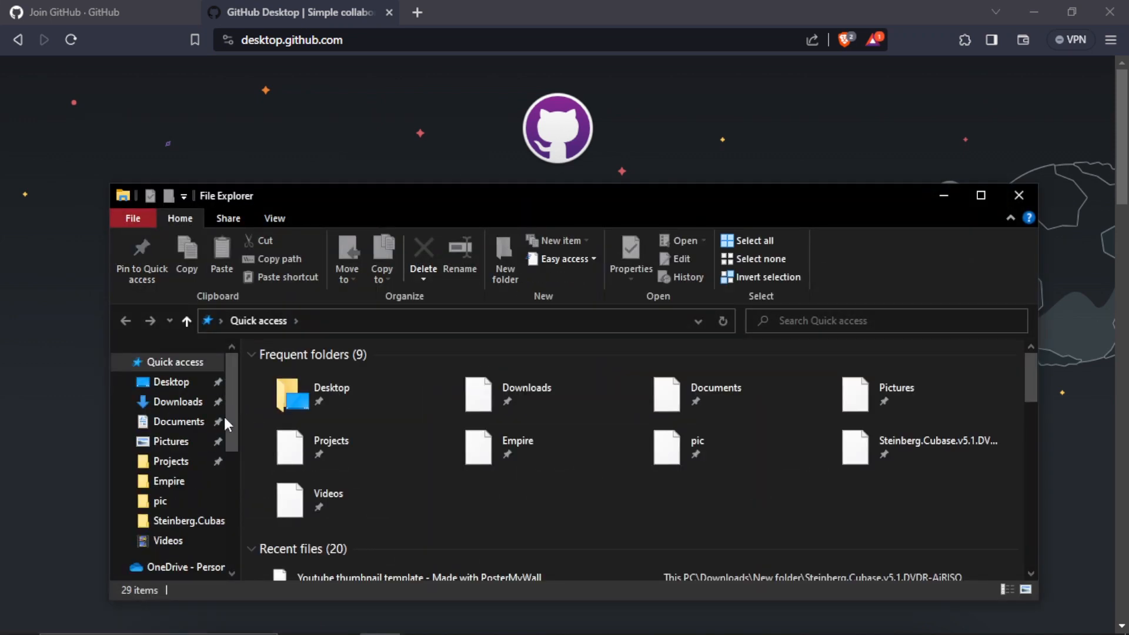
# Run the GitHubDesktopSetup-x64 installer from the Programs folder inside Downloads
pyautogui.click(170, 403)
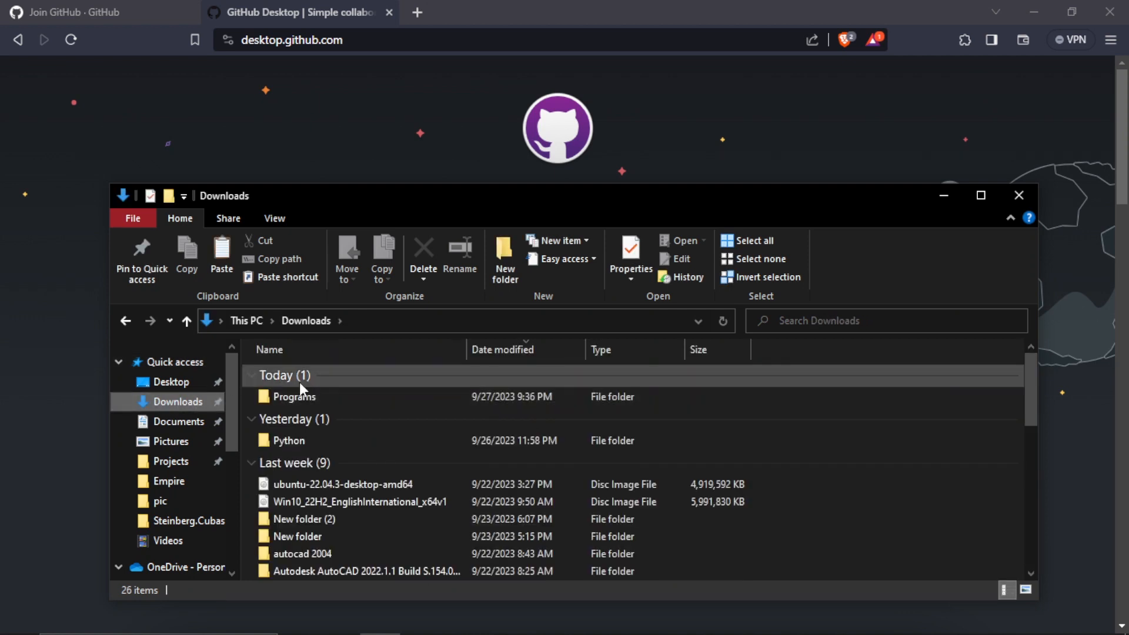
pyautogui.doubleClick(300, 392)
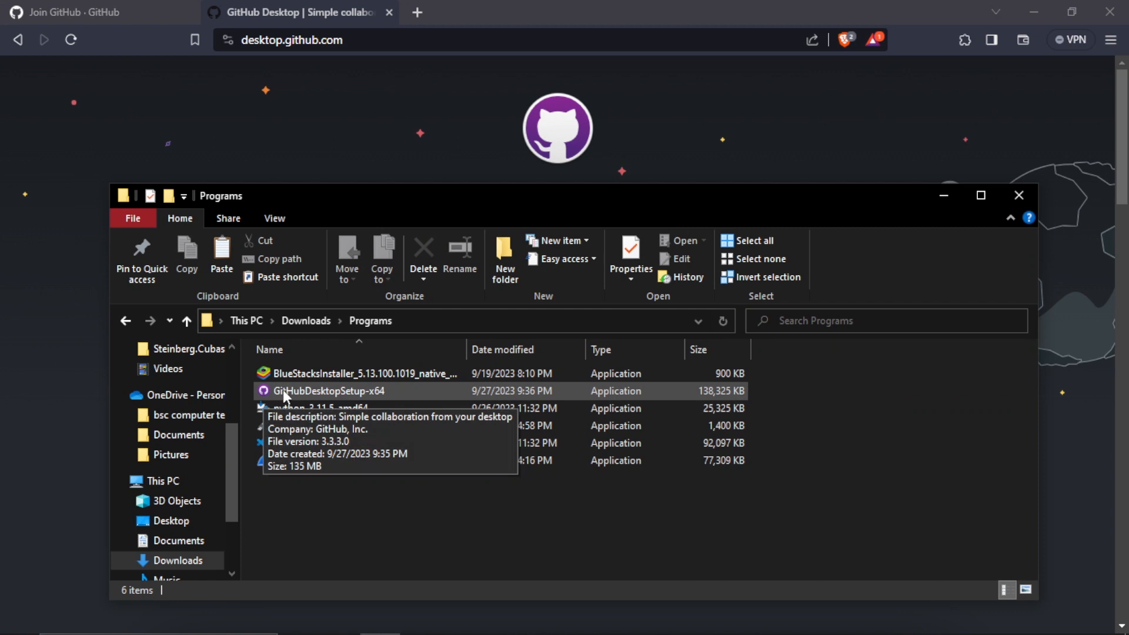
pyautogui.doubleClick(272, 390)
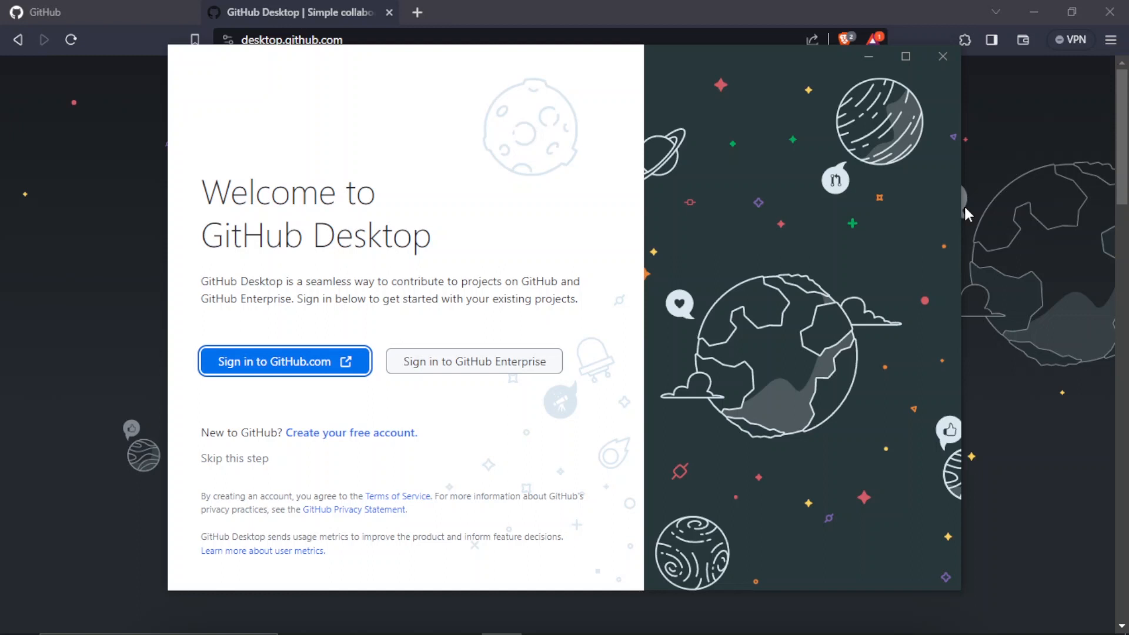
# Sign in to GitHub.com from GitHub Desktop, allow the browser to open the app, and return to GitHub Desktop
pyautogui.click(268, 366)
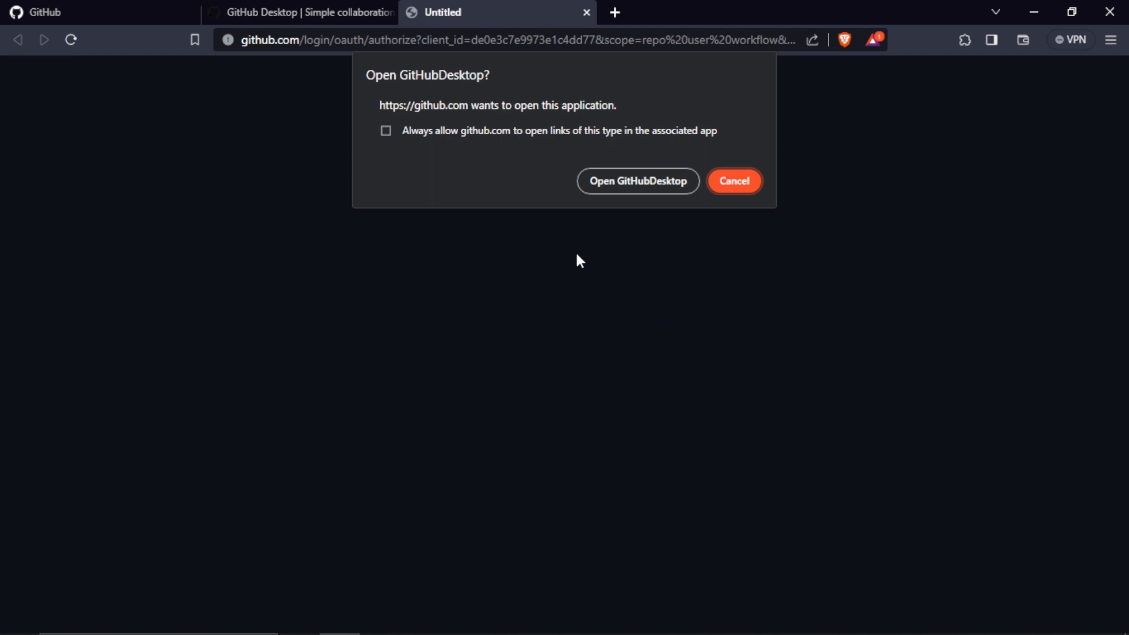
pyautogui.click(635, 175)
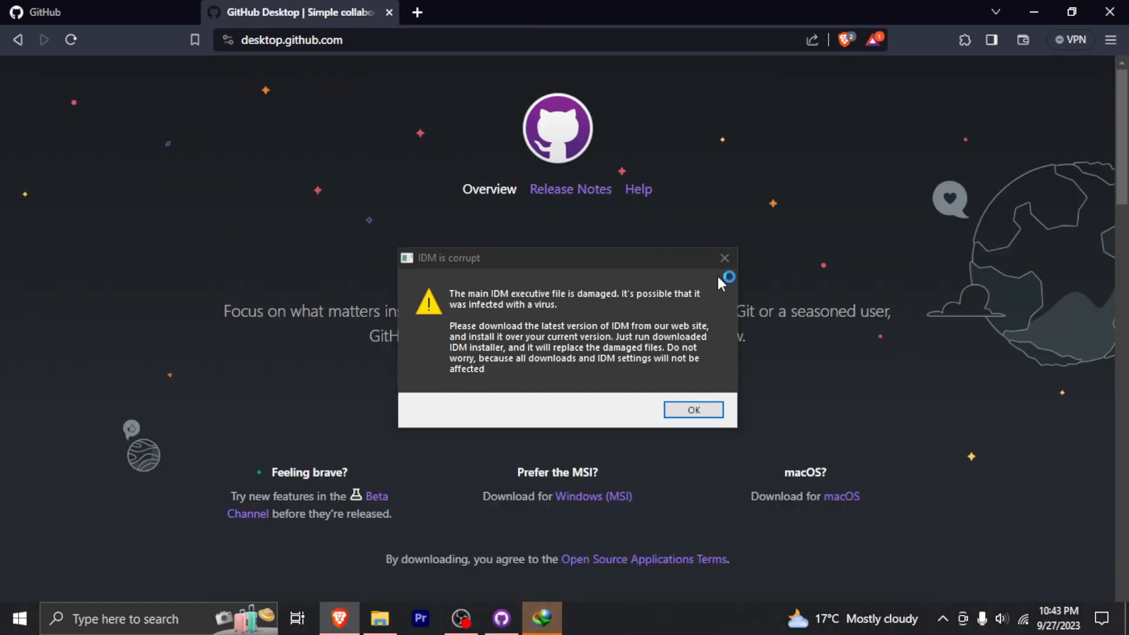
pyautogui.click(724, 260)
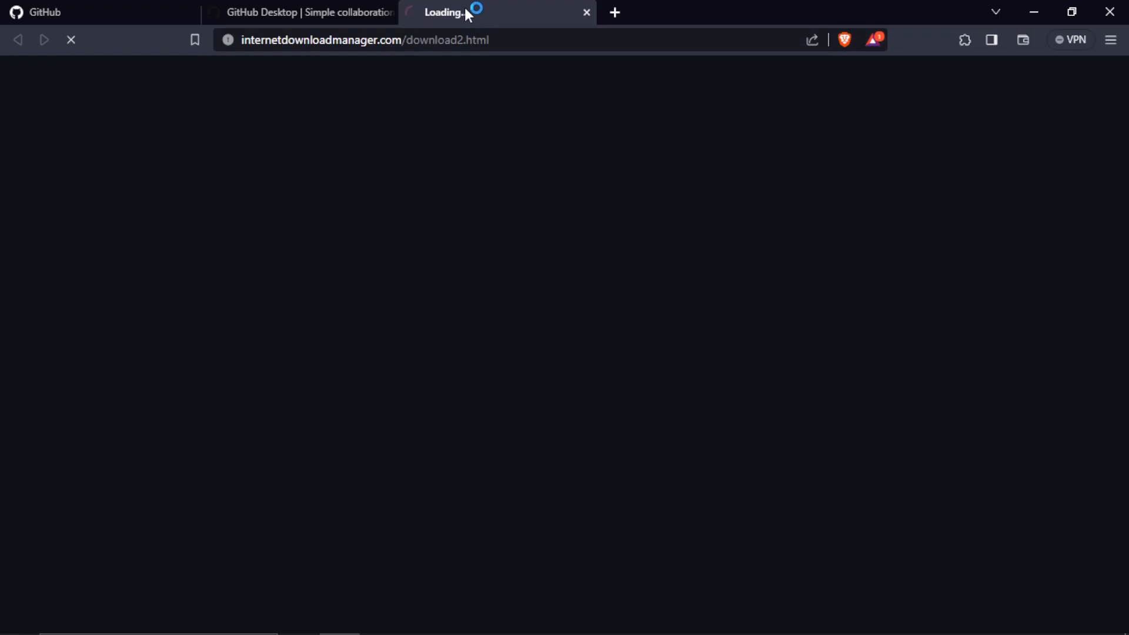
pyautogui.click(585, 12)
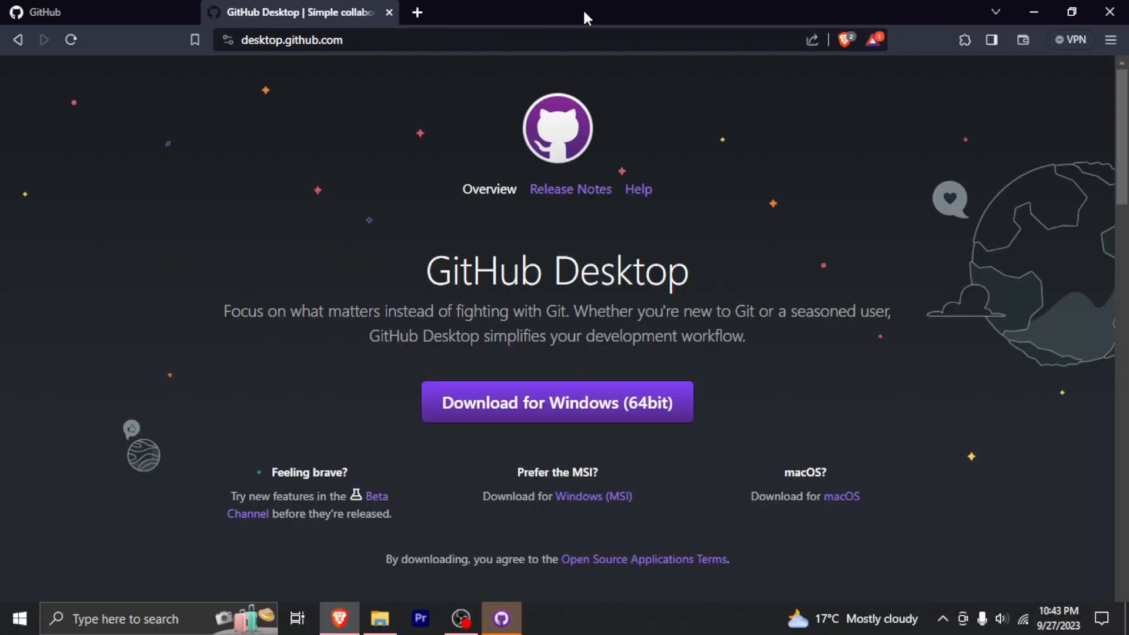
pyautogui.click(509, 613)
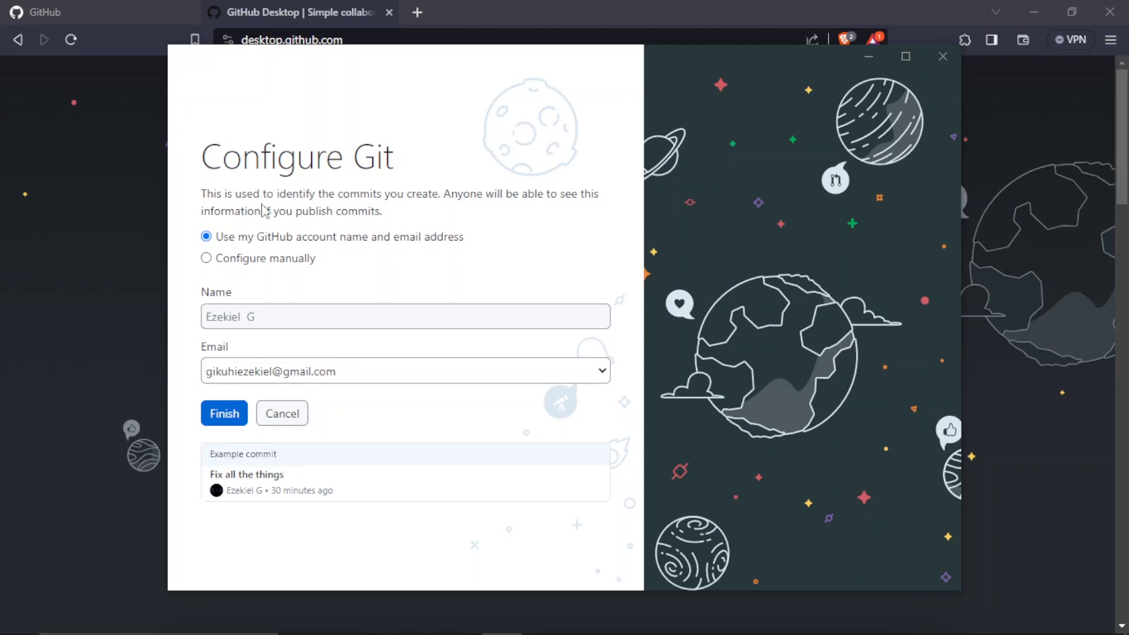
# Check the GitHub dashboard in the browser, then finish the Git configuration using the GitHub account name and email address
pyautogui.click(104, 193)
pyautogui.click(101, 12)
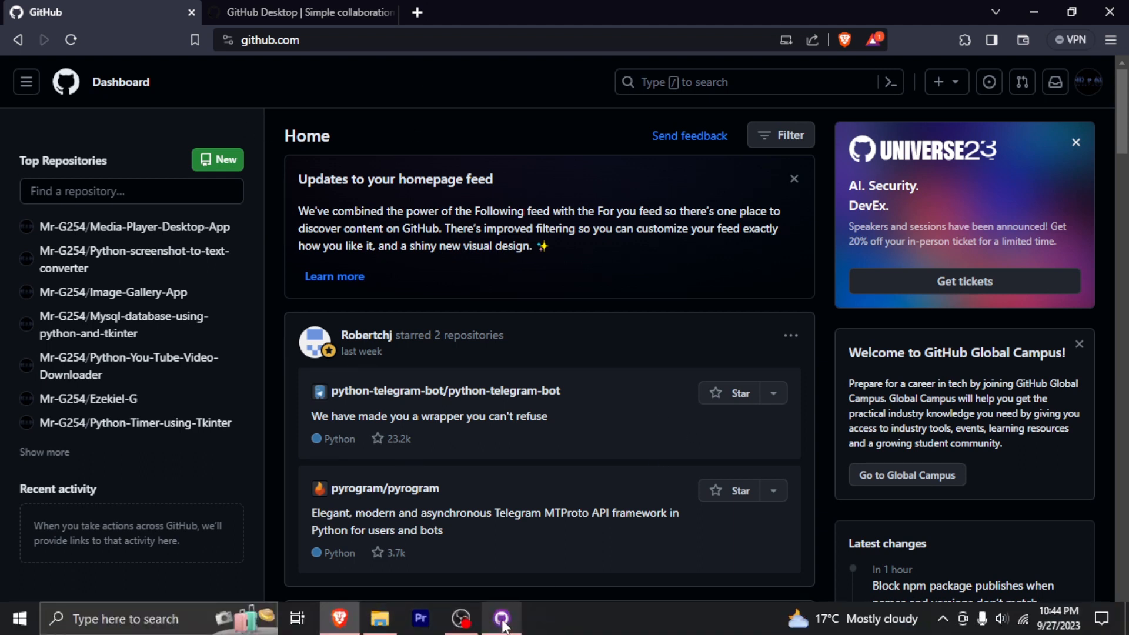
pyautogui.click(501, 618)
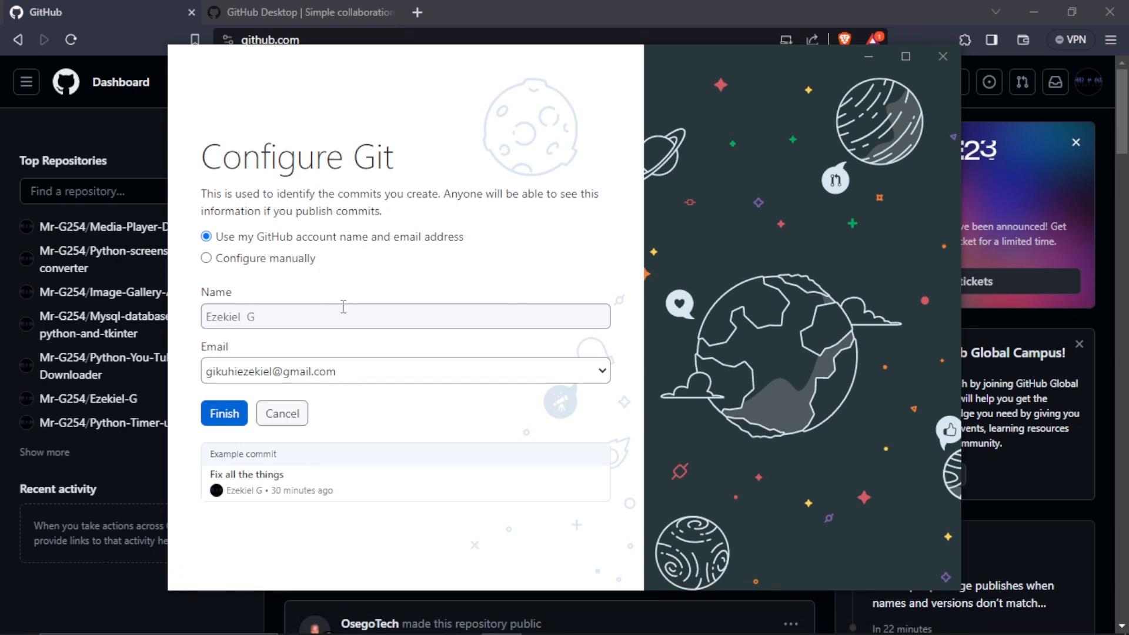
pyautogui.click(223, 413)
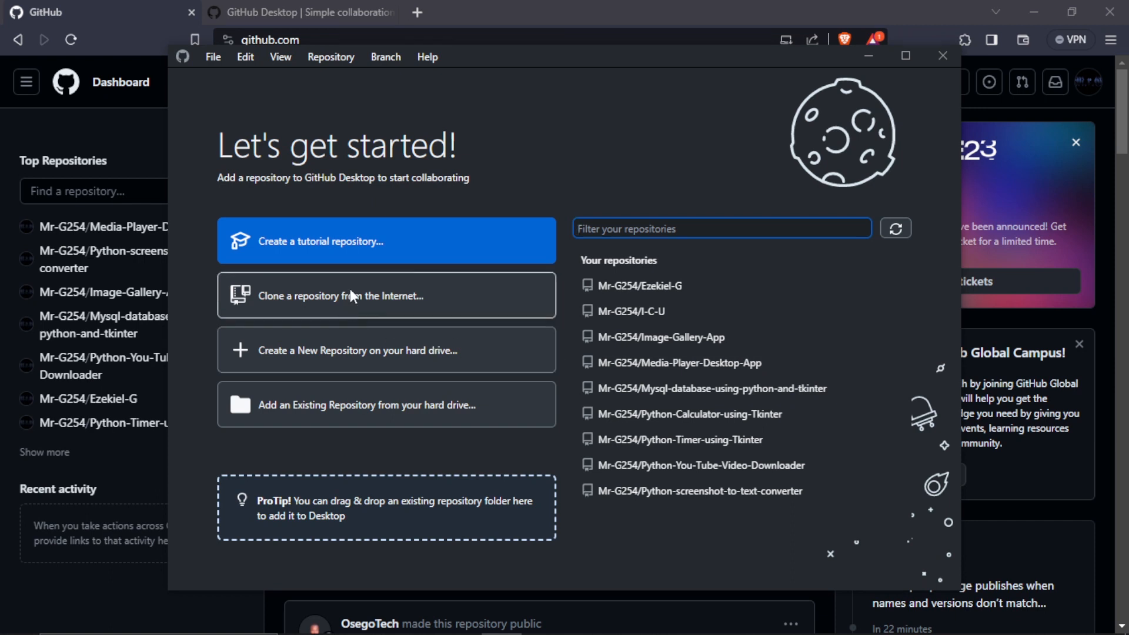
# Create a new repository on the hard drive named "Hello world" with the default local path
pyautogui.click(357, 364)
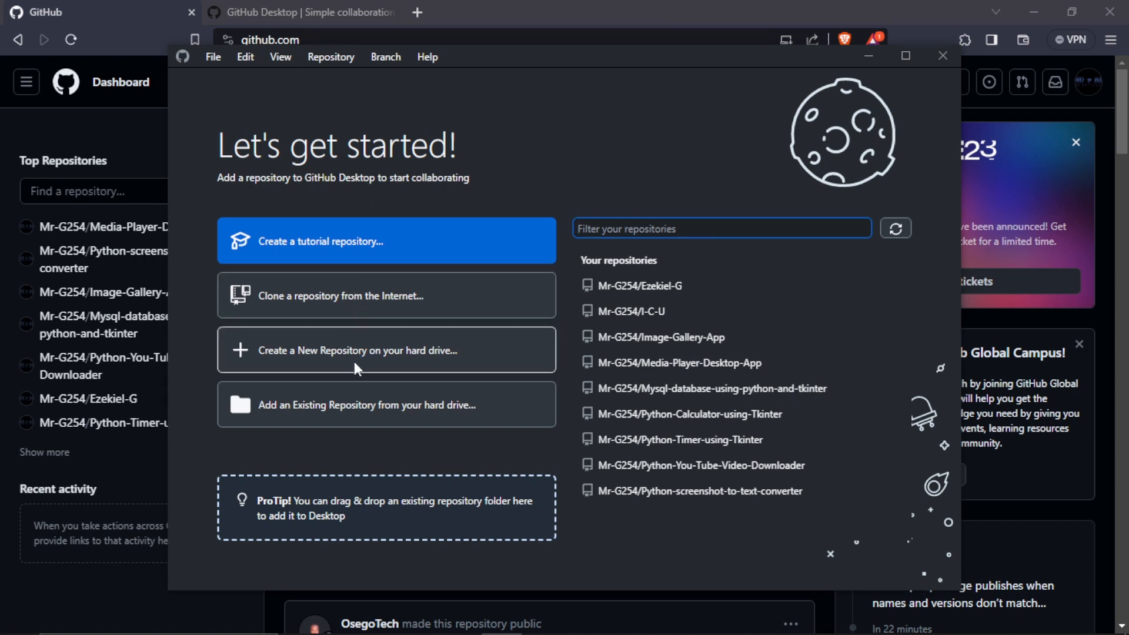
pyautogui.click(326, 347)
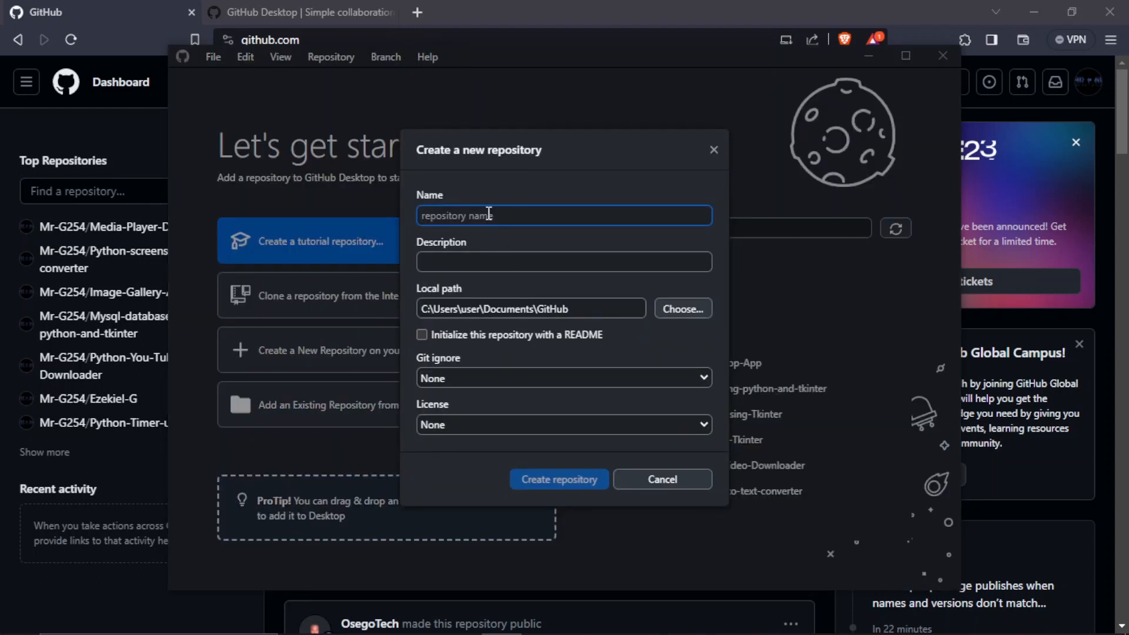
pyautogui.write('Hello ')
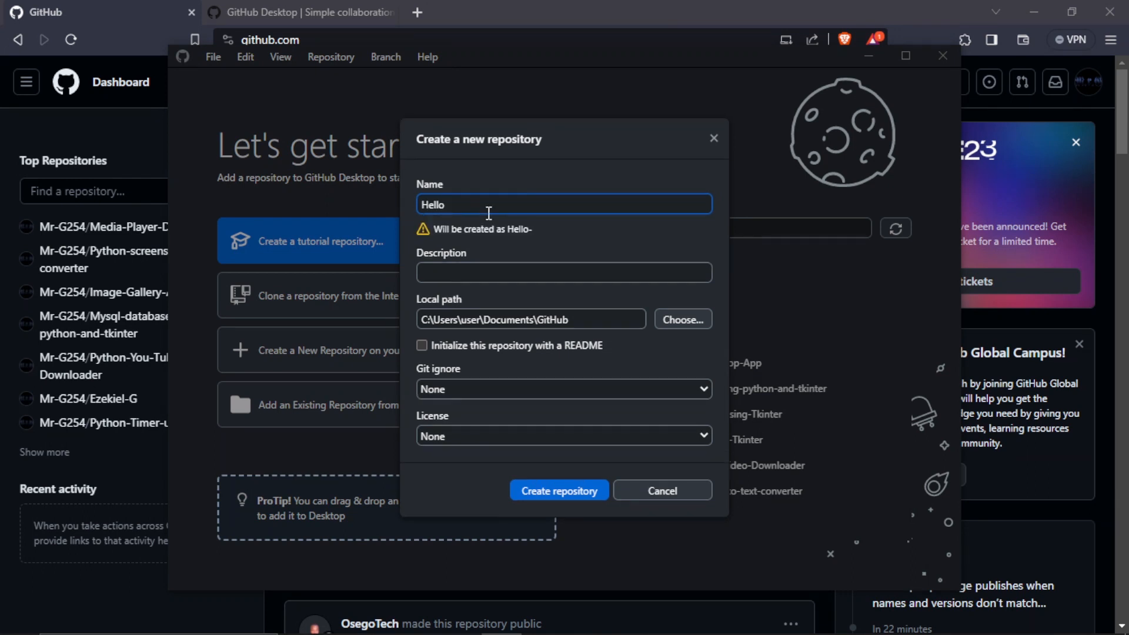
pyautogui.write('world')
pyautogui.click(541, 488)
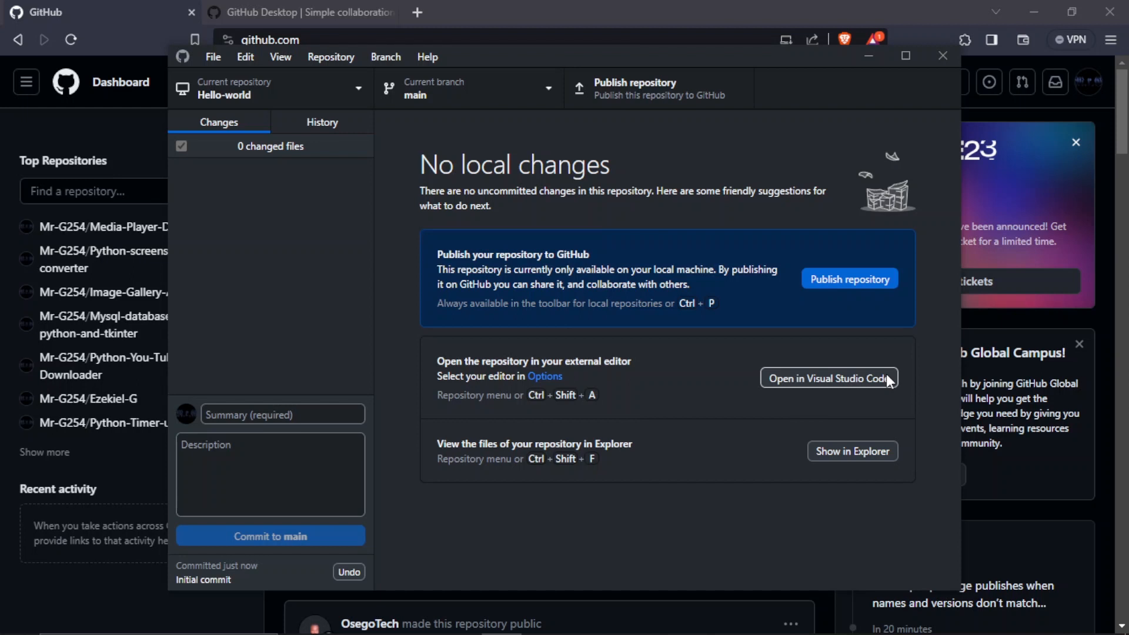
# Open the Hello-world repository in Visual Studio Code and add a new file named Main.py
pyautogui.click(796, 378)
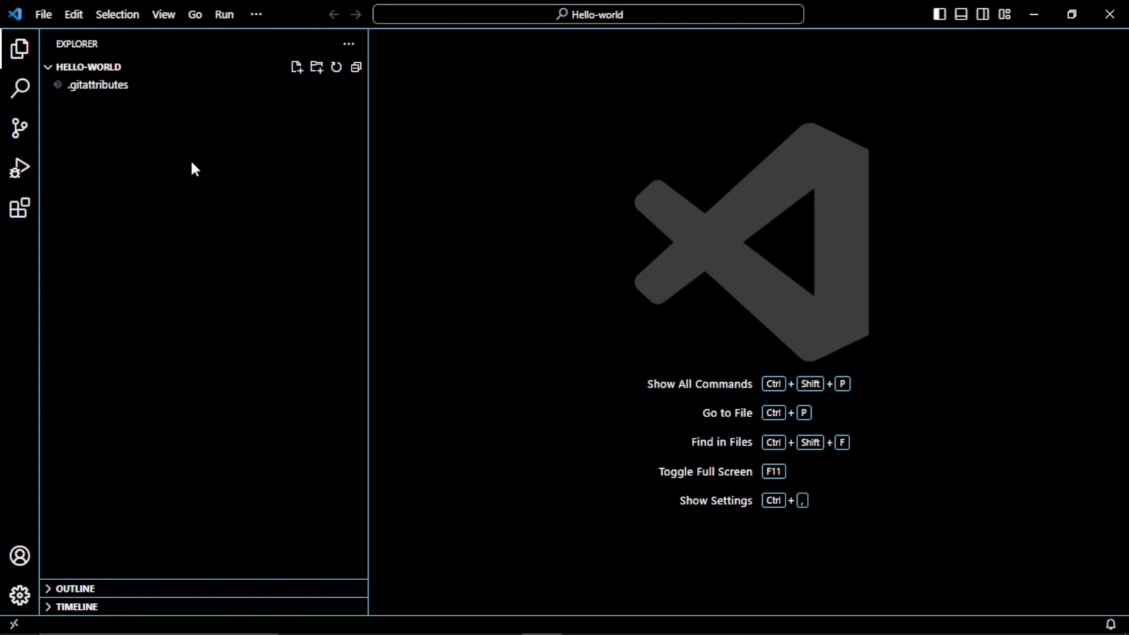
pyautogui.rightClick(113, 198)
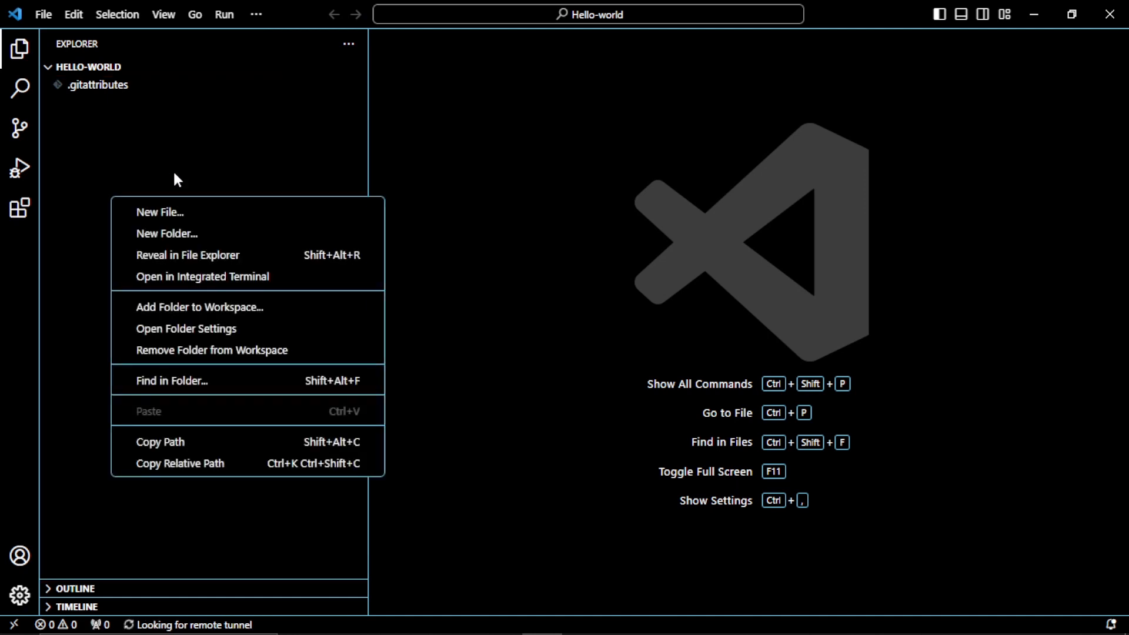
pyautogui.click(180, 213)
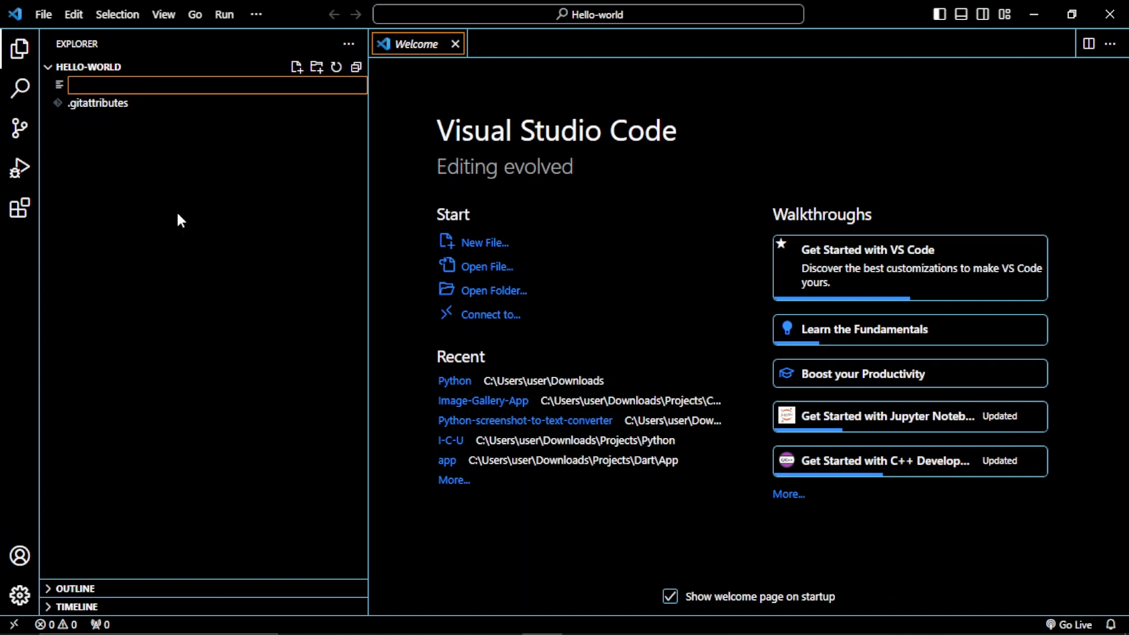
pyautogui.write('Main')
pyautogui.write('.')
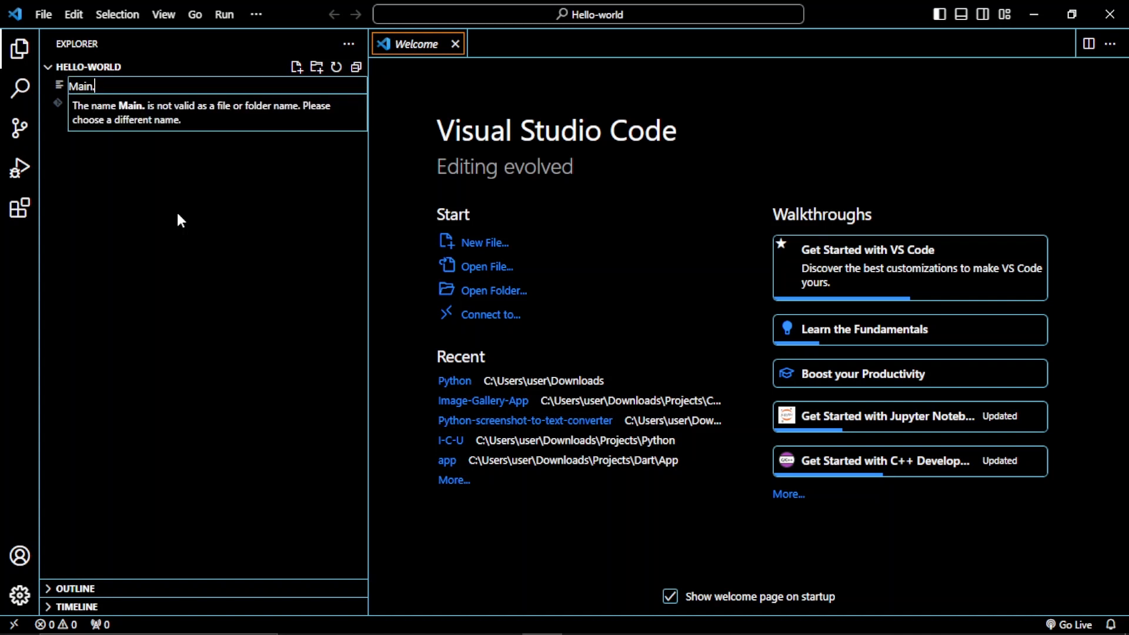
pyautogui.write('py')
pyautogui.press('Return')
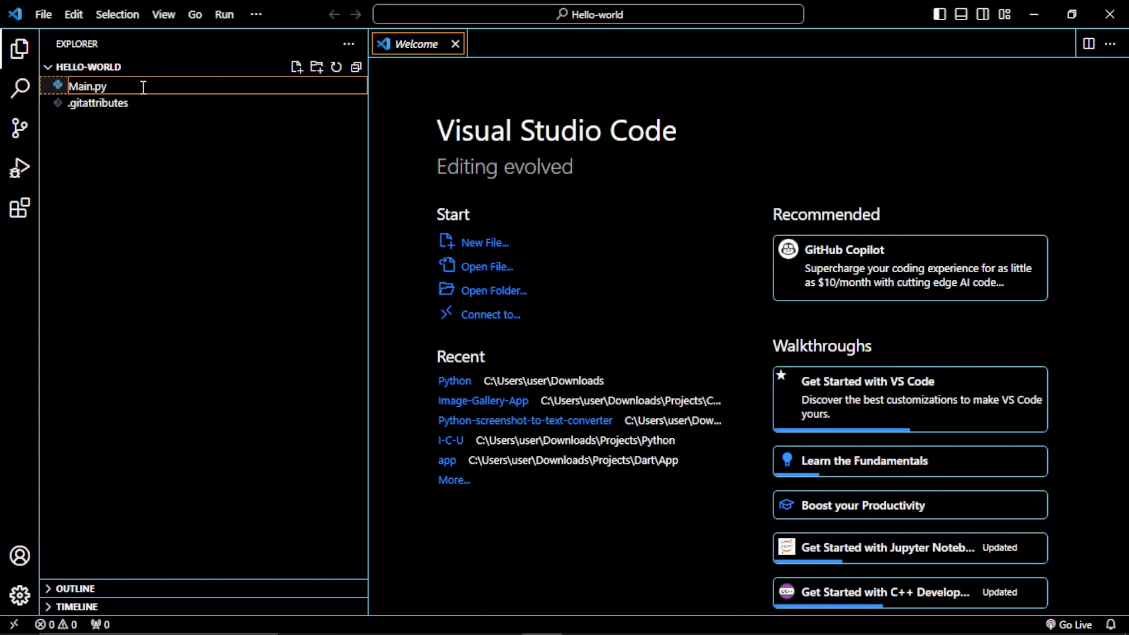
# Confirm the new file Main.py and write the line print('Hello world') in it
pyautogui.press('Return')
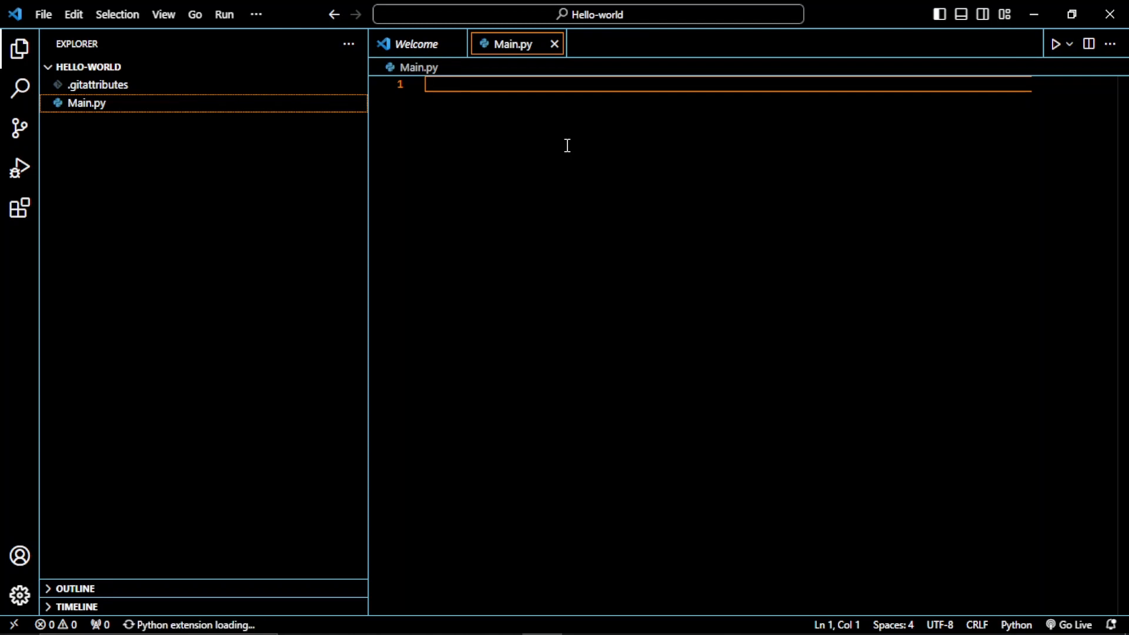
pyautogui.write('print')
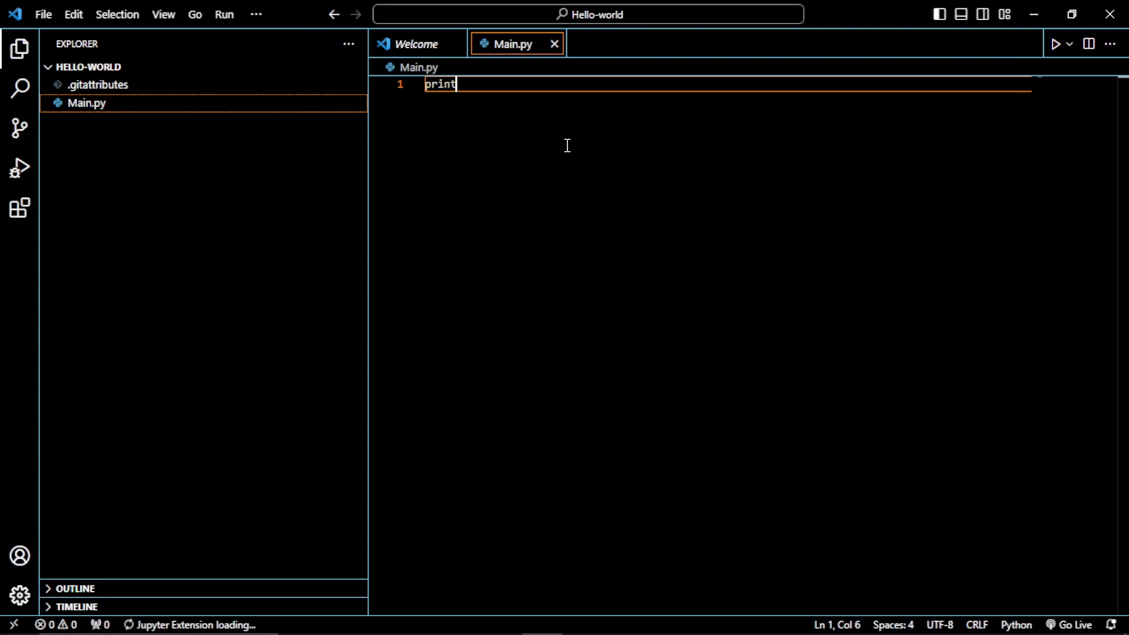
pyautogui.write("('")
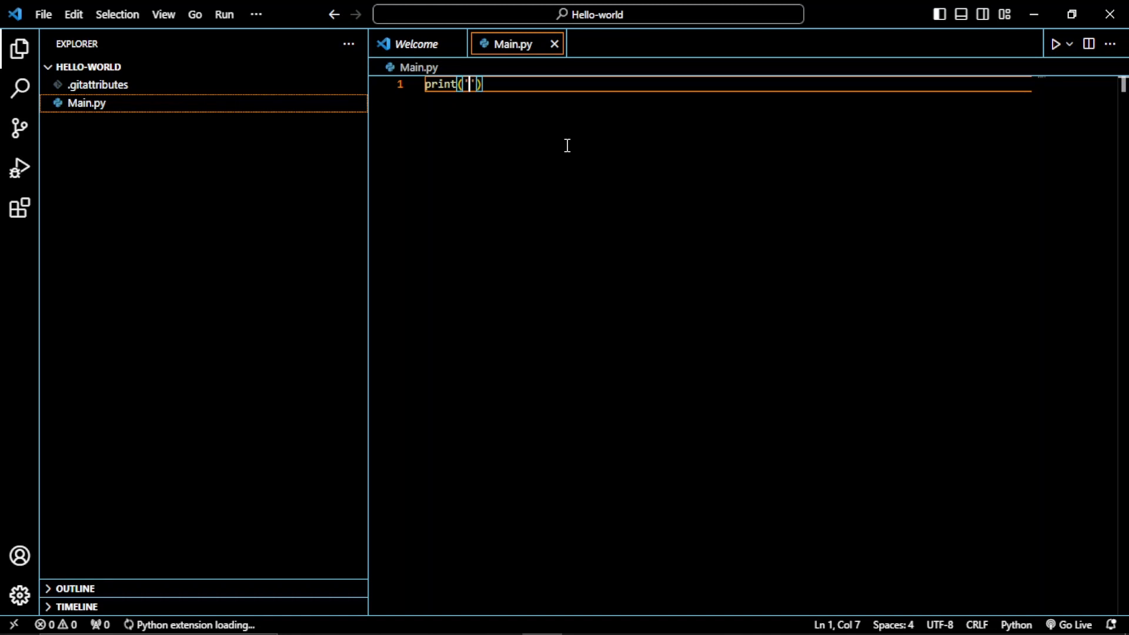
pyautogui.write('Hellow')
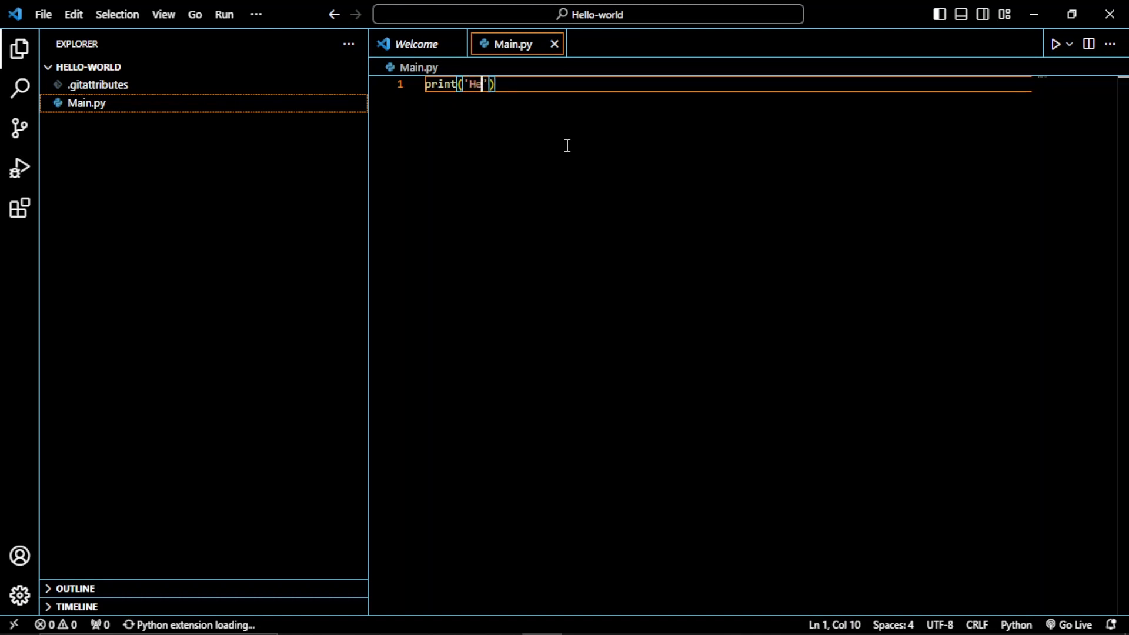
pyautogui.press('BackSpace')
pyautogui.write('world')
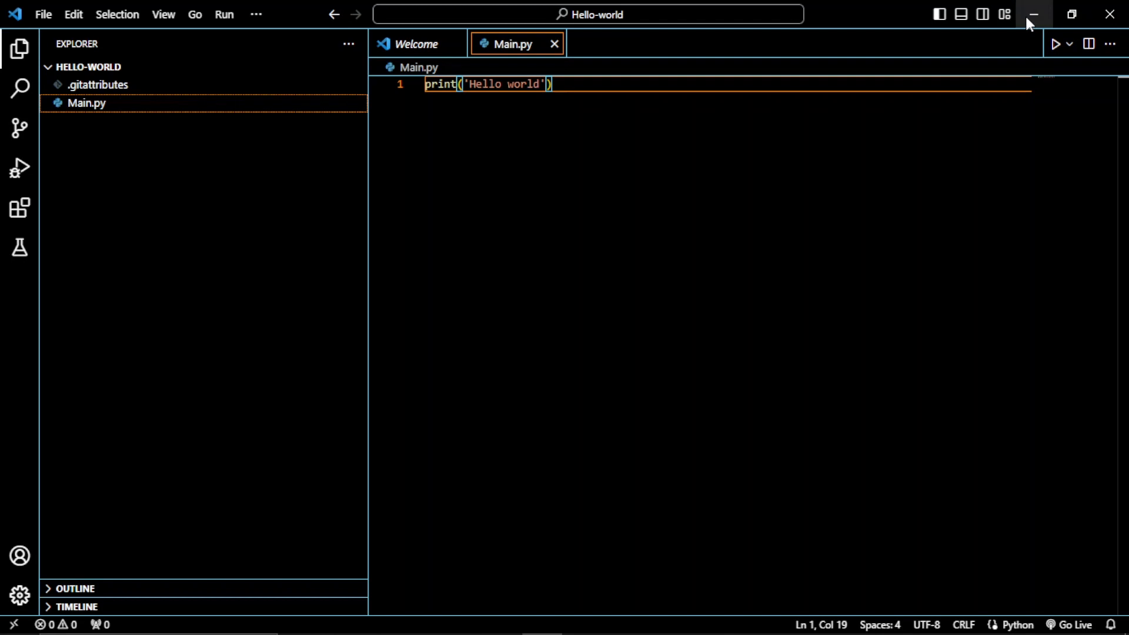
# Switch to GitHub Desktop, review the Main.py change, and commit it to main with the summary "Printing hello world"
pyautogui.moveTo(504, 631)
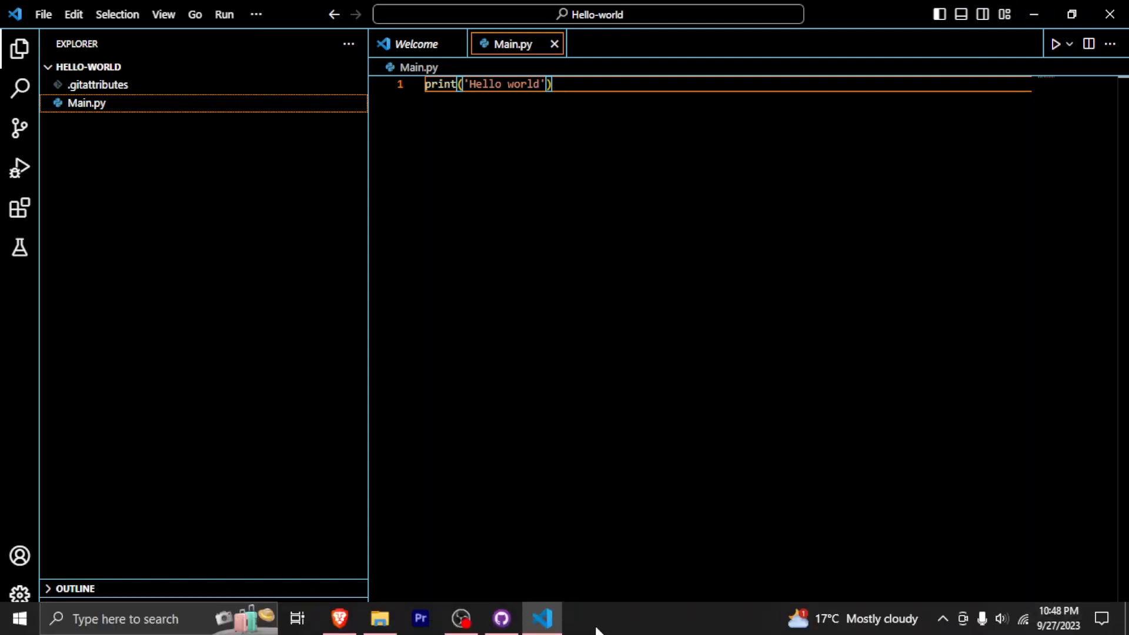
pyautogui.click(502, 618)
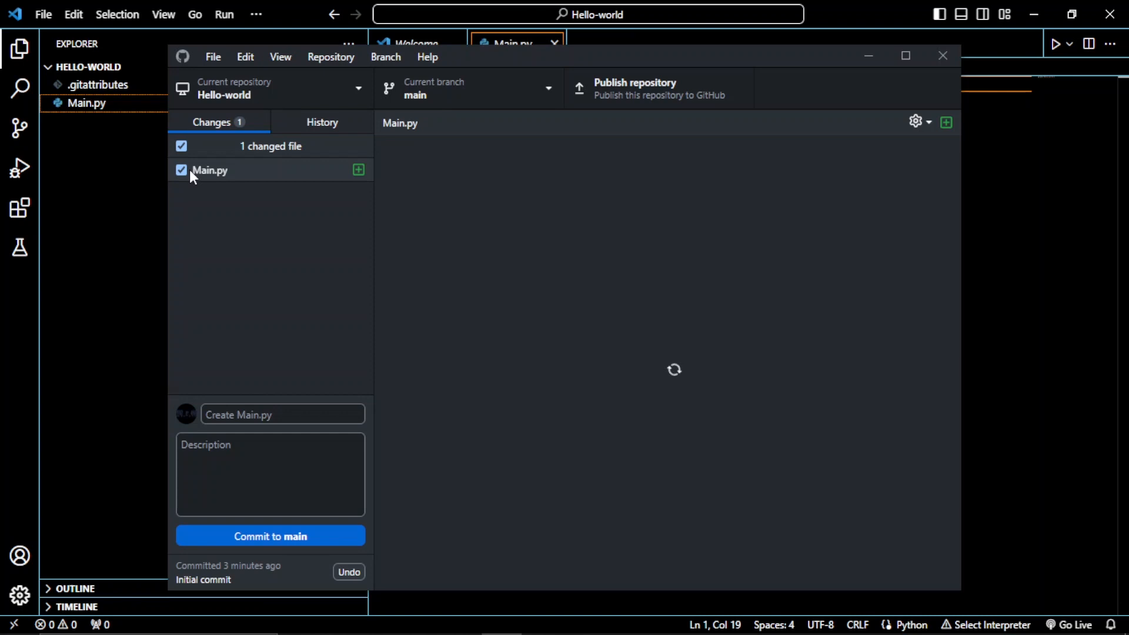
pyautogui.click(197, 168)
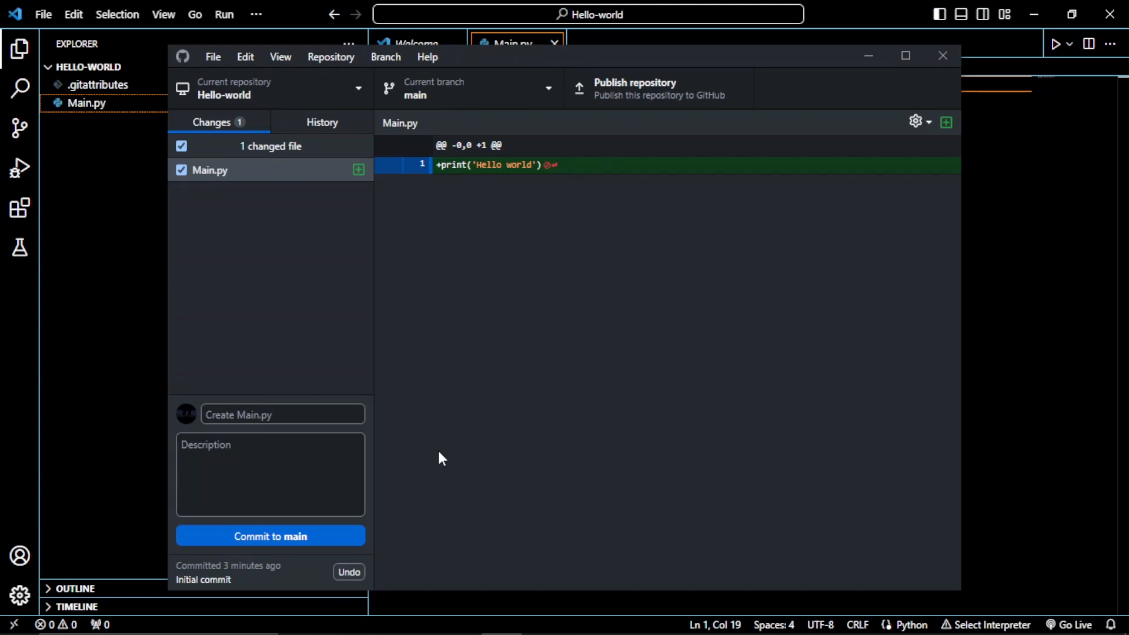
pyautogui.click(282, 410)
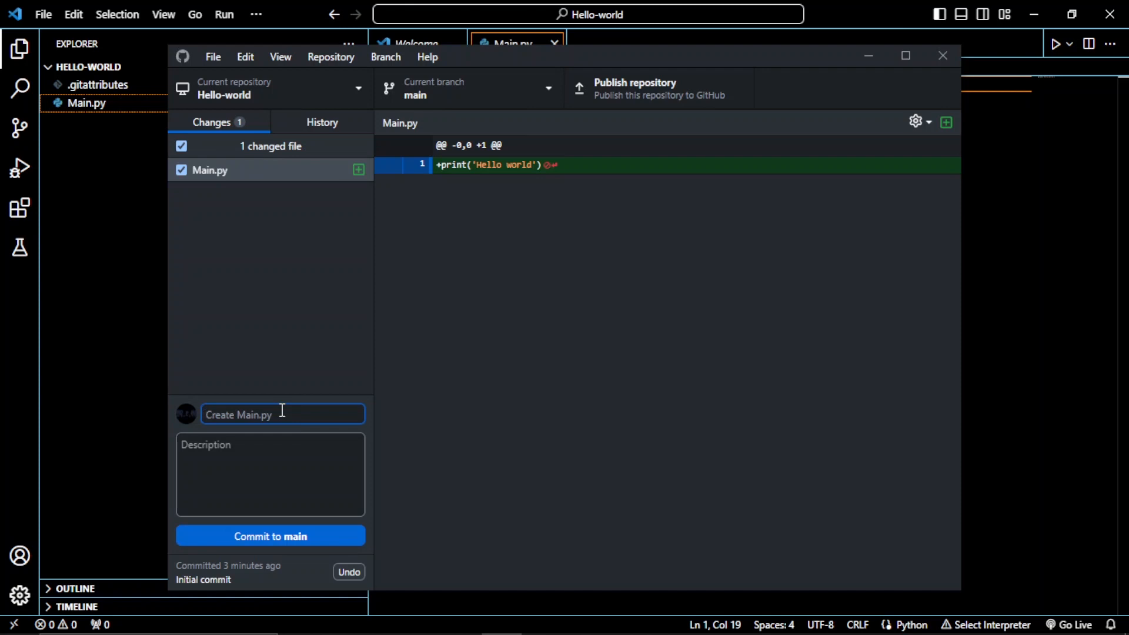
pyautogui.write('printu')
pyautogui.write('ng hello world')
pyautogui.click(210, 418)
pyautogui.press('BackSpace')
pyautogui.write('P')
pyautogui.click(233, 538)
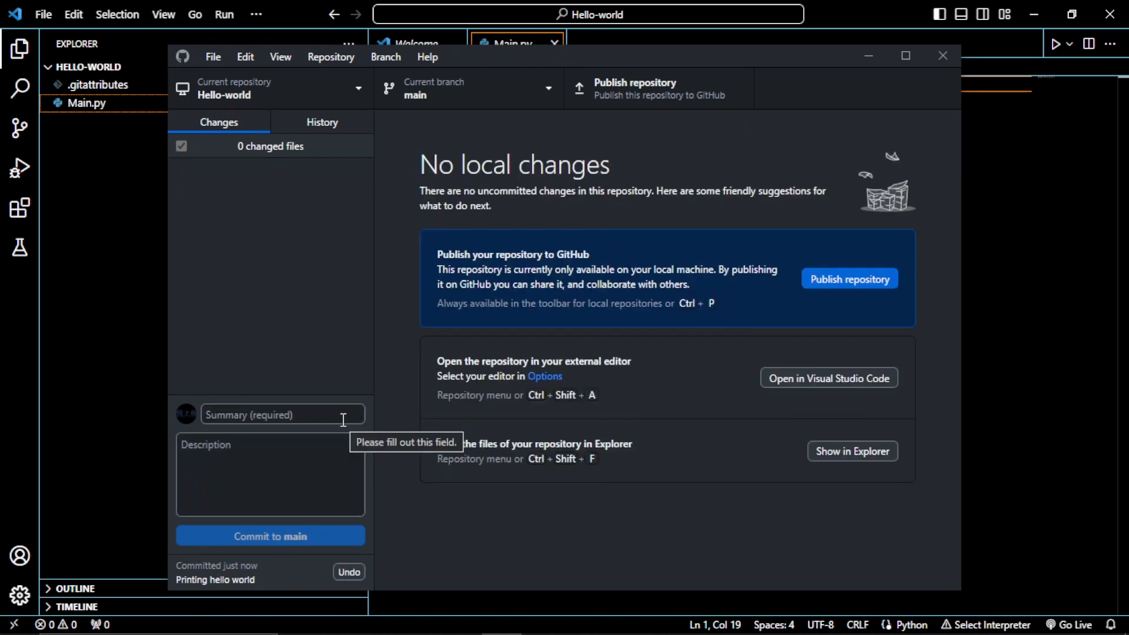
# Publish the repository to GitHub.com under the name Hello-world, keeping the code private
pyautogui.click(637, 100)
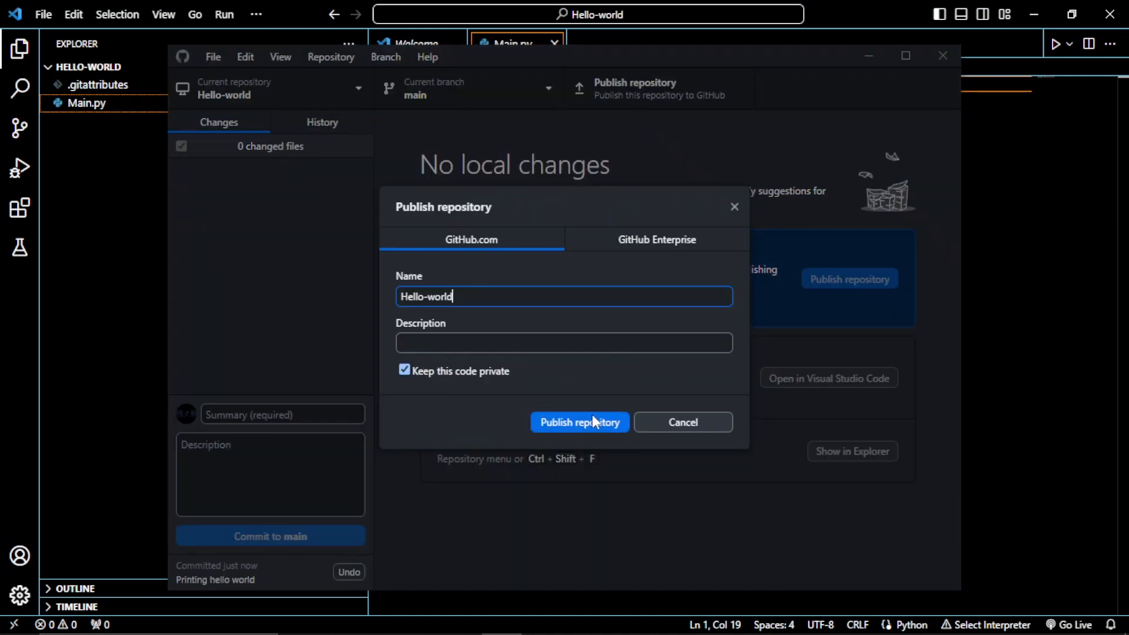
pyautogui.click(575, 424)
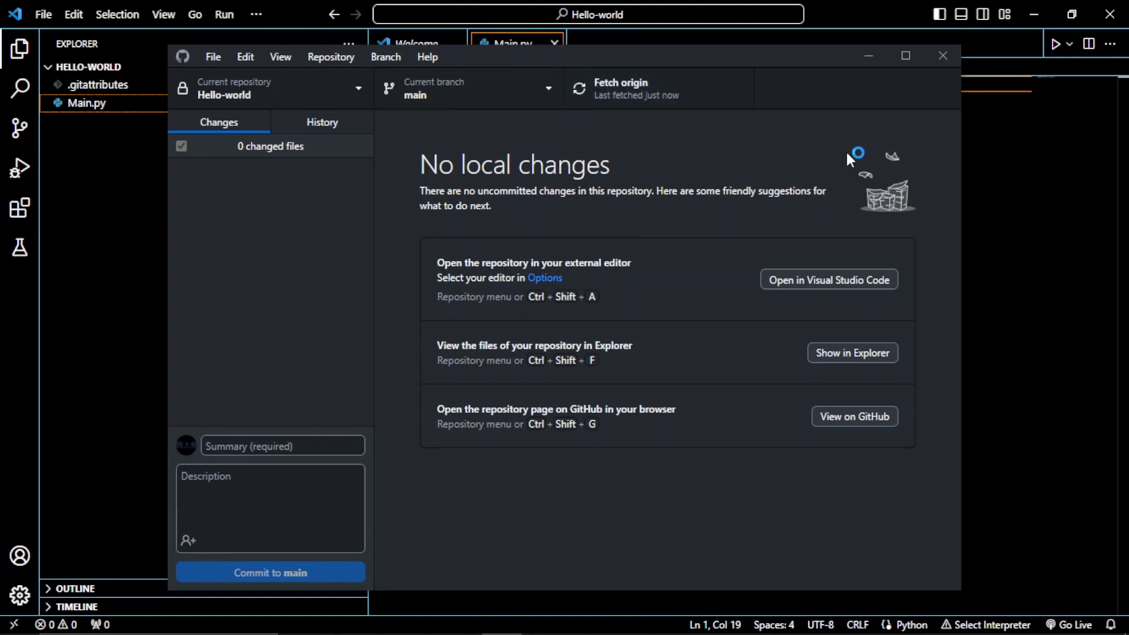
# Switch to the Brave browser and open the Hello-world repository from the account's own repository list on GitHub
pyautogui.moveTo(376, 632)
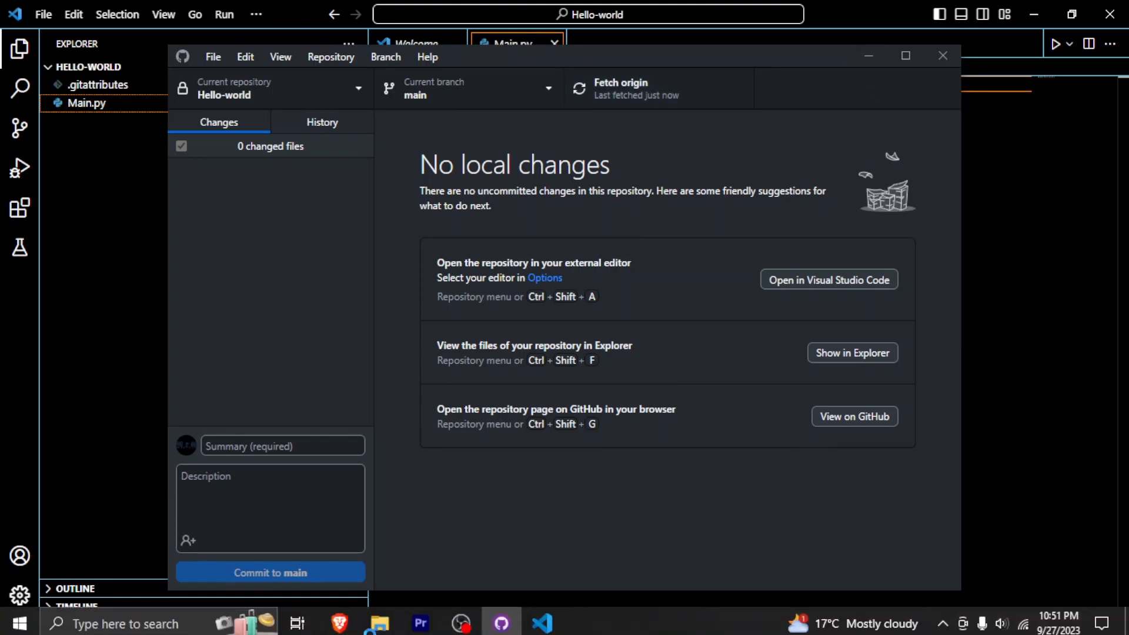
pyautogui.click(339, 623)
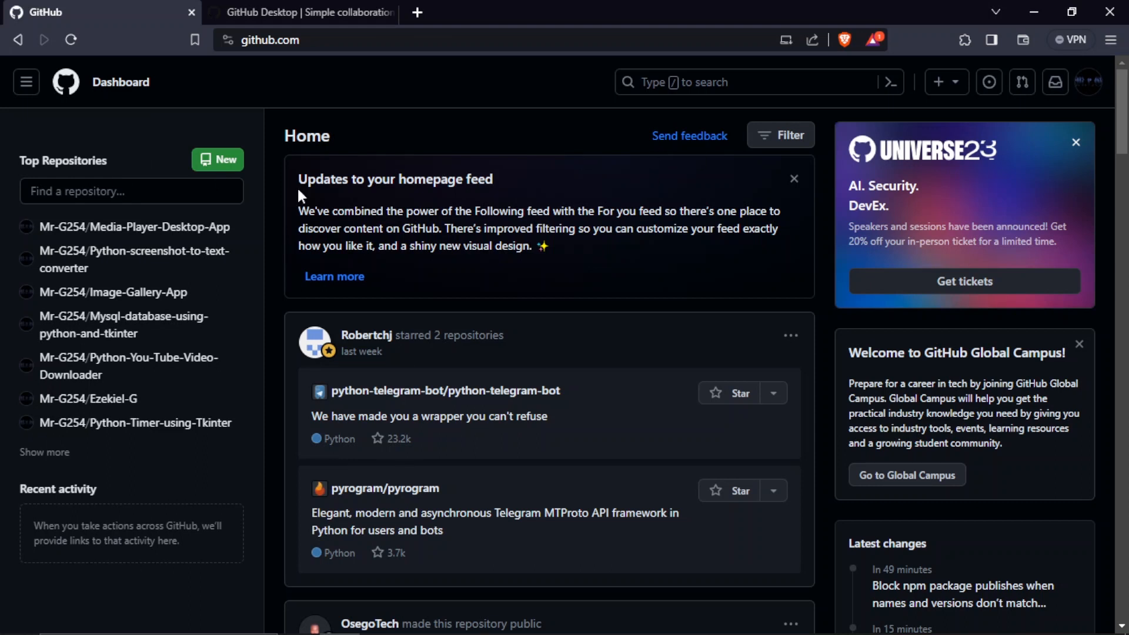
pyautogui.click(25, 80)
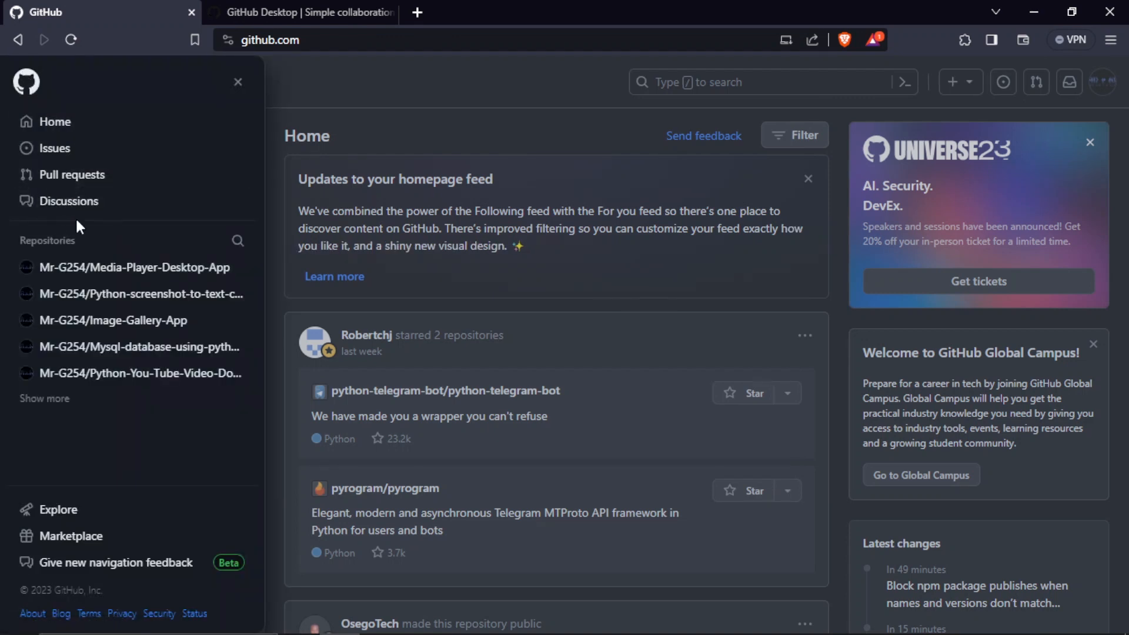
pyautogui.click(915, 62)
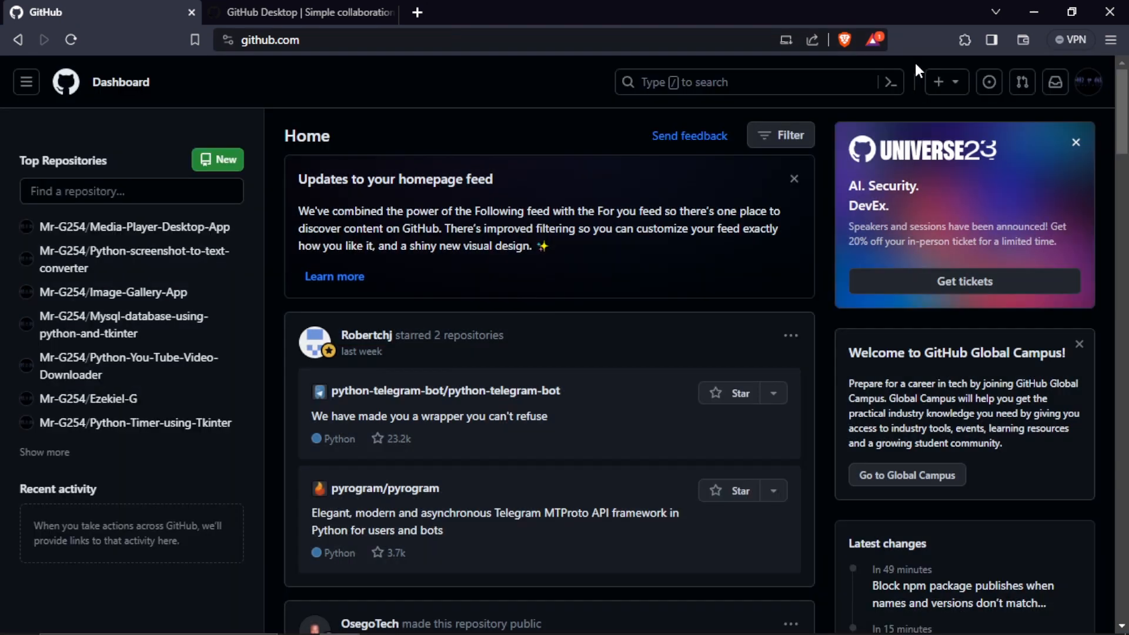
pyautogui.click(1088, 82)
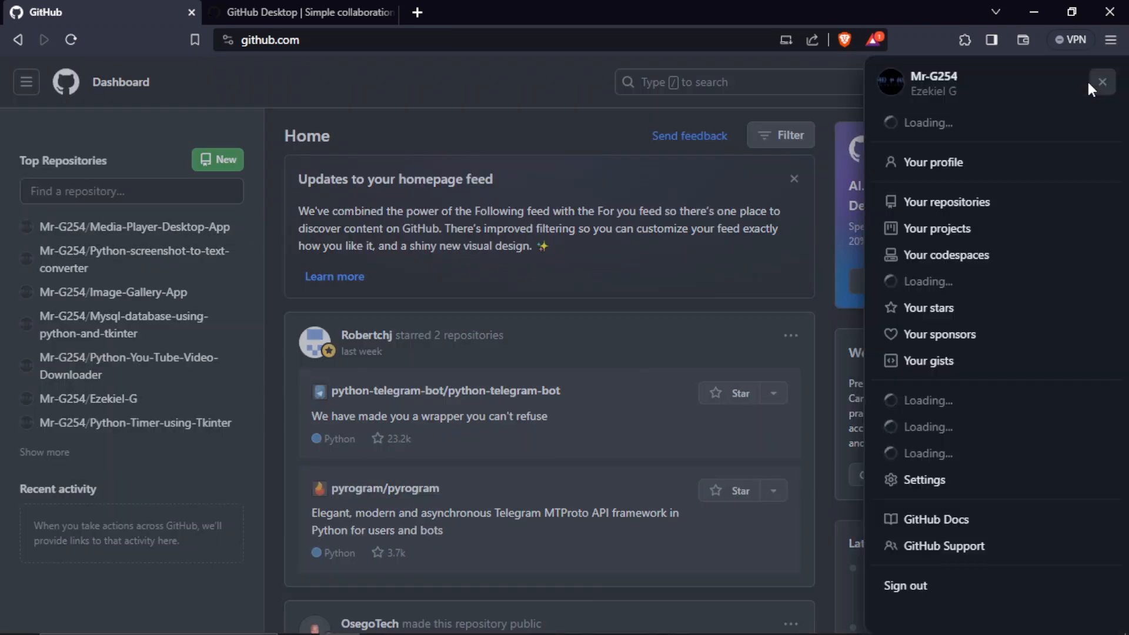
pyautogui.click(908, 215)
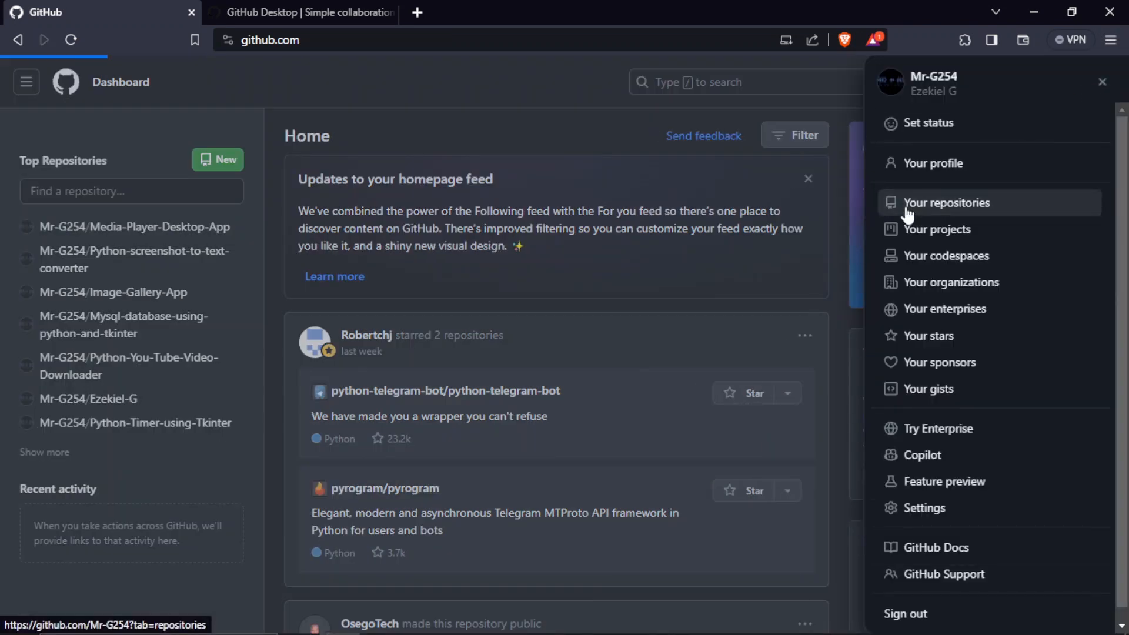
pyautogui.click(1113, 88)
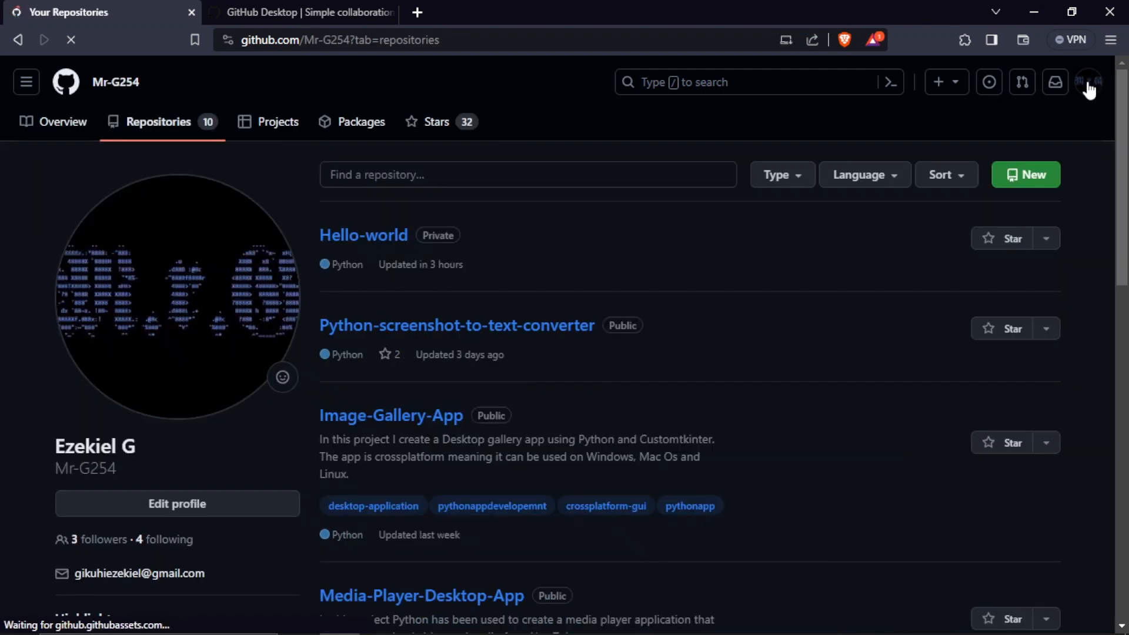
pyautogui.click(1088, 83)
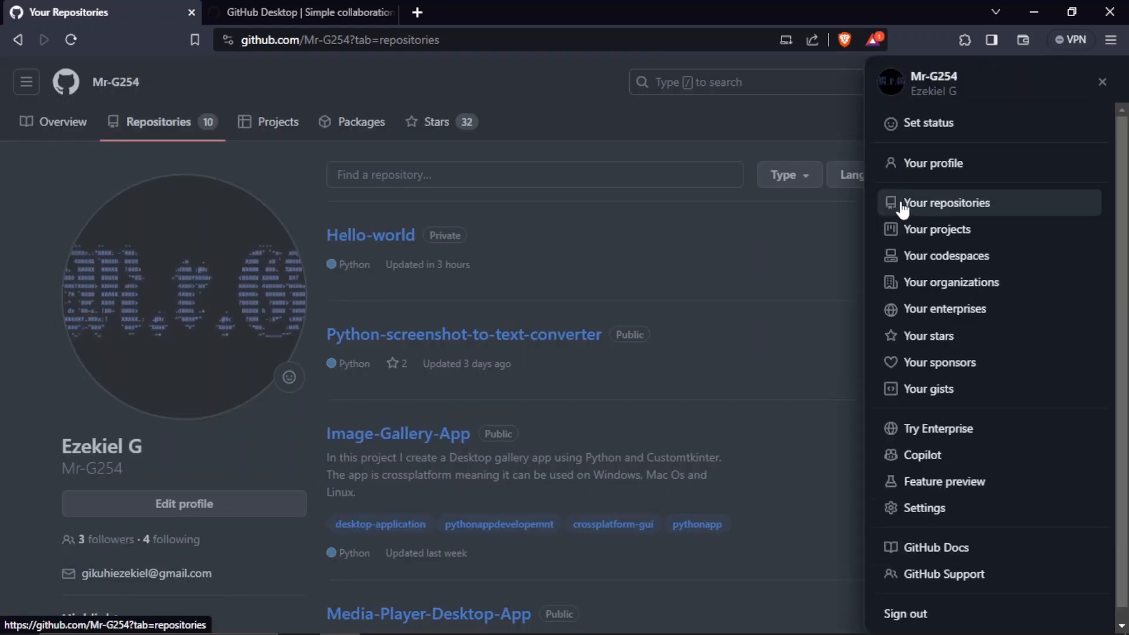
pyautogui.click(804, 234)
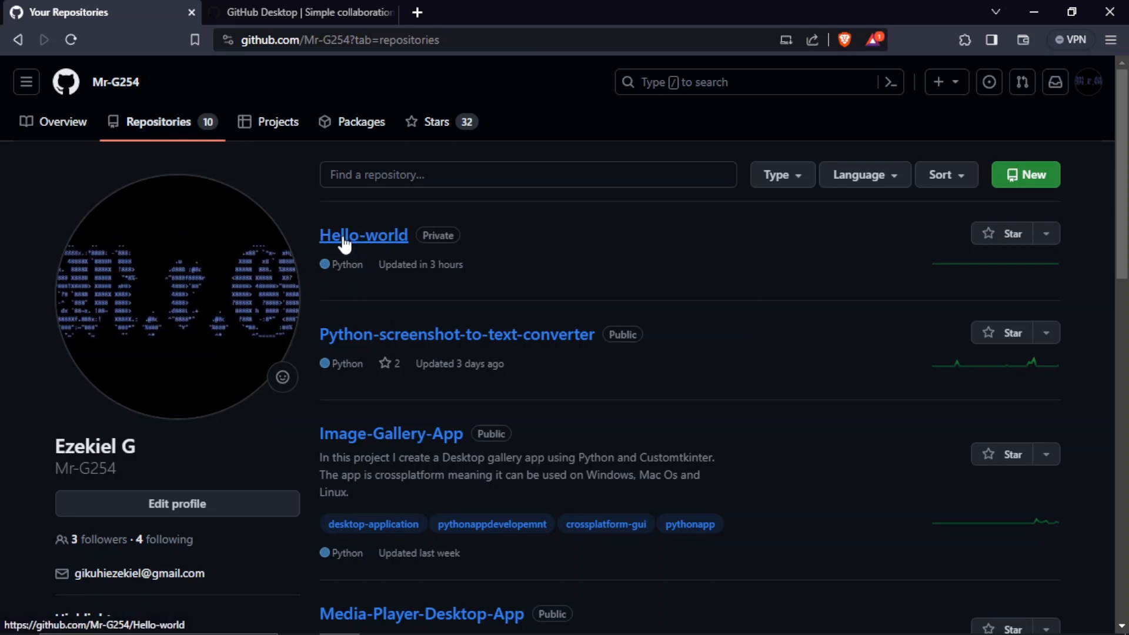
pyautogui.click(356, 235)
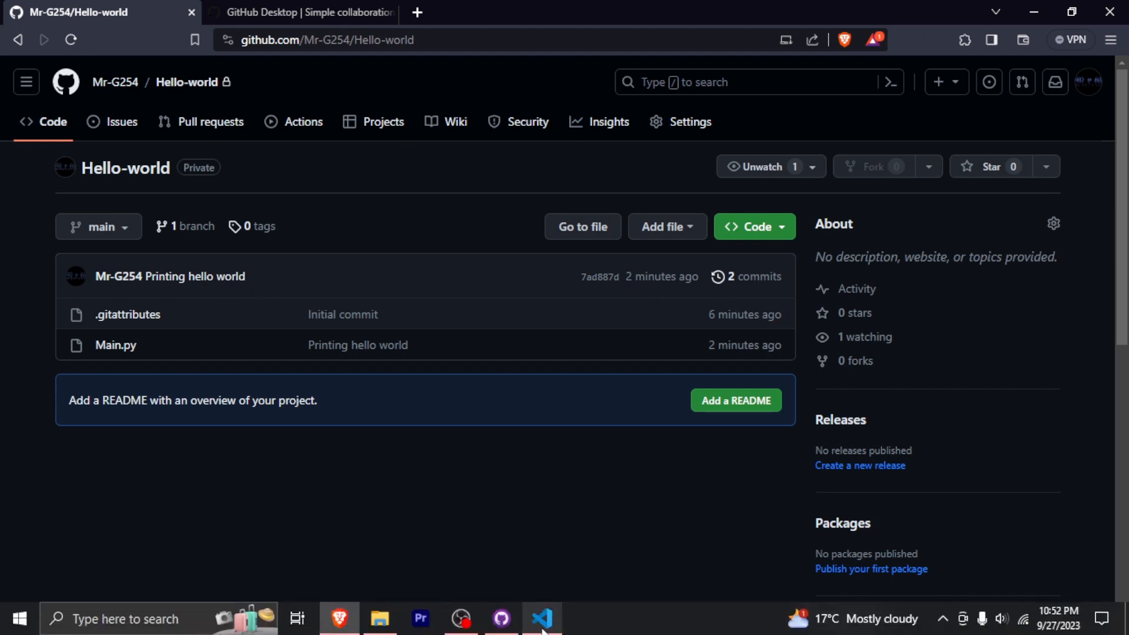
# Switch to Visual Studio Code and bring GitHub Desktop to the front over it
pyautogui.click(542, 629)
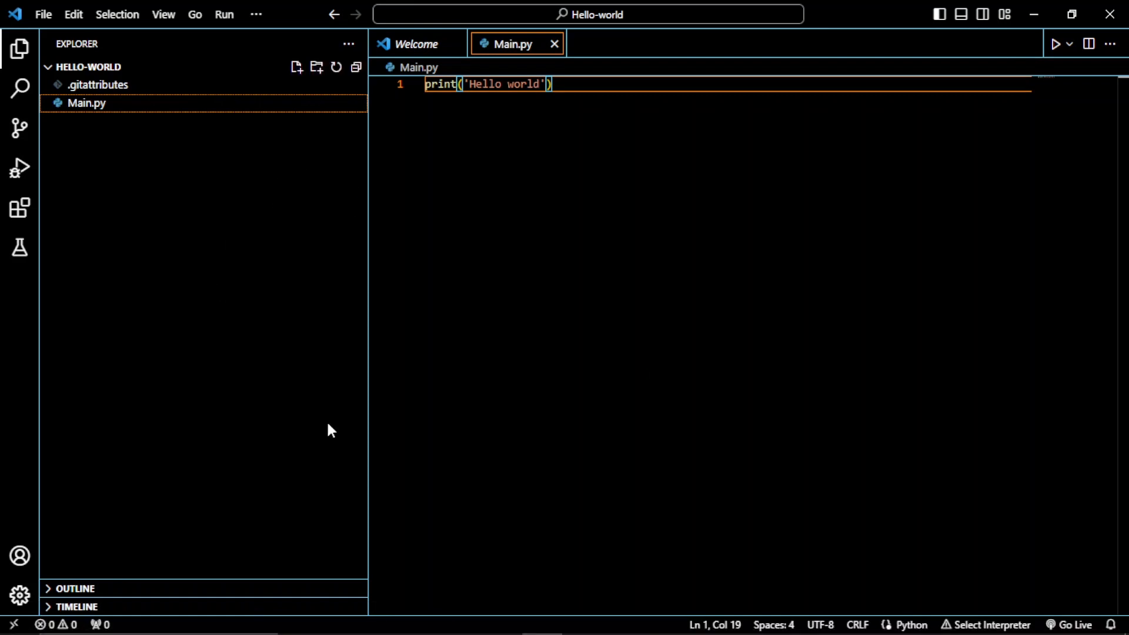
pyautogui.click(501, 619)
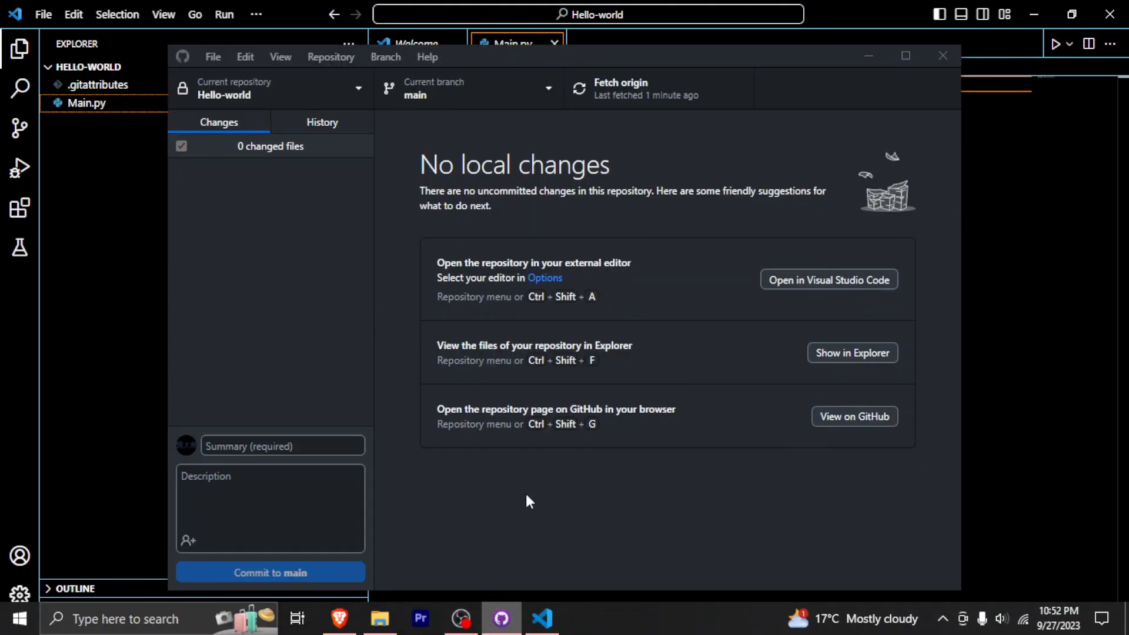